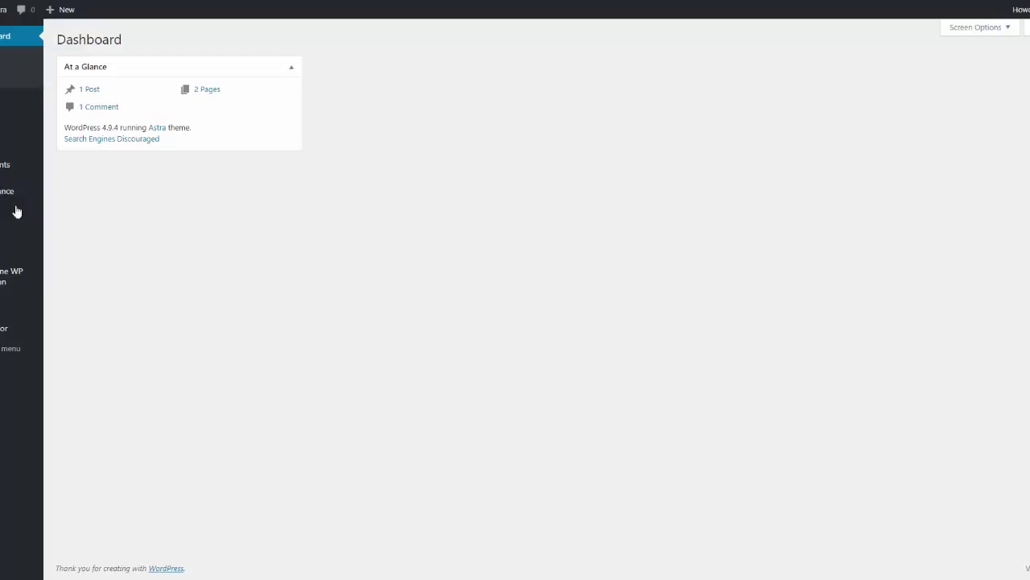
- Open the Sample Page in the editor and toggle the extra formatting toolbar row
mouse_move(1, 207)
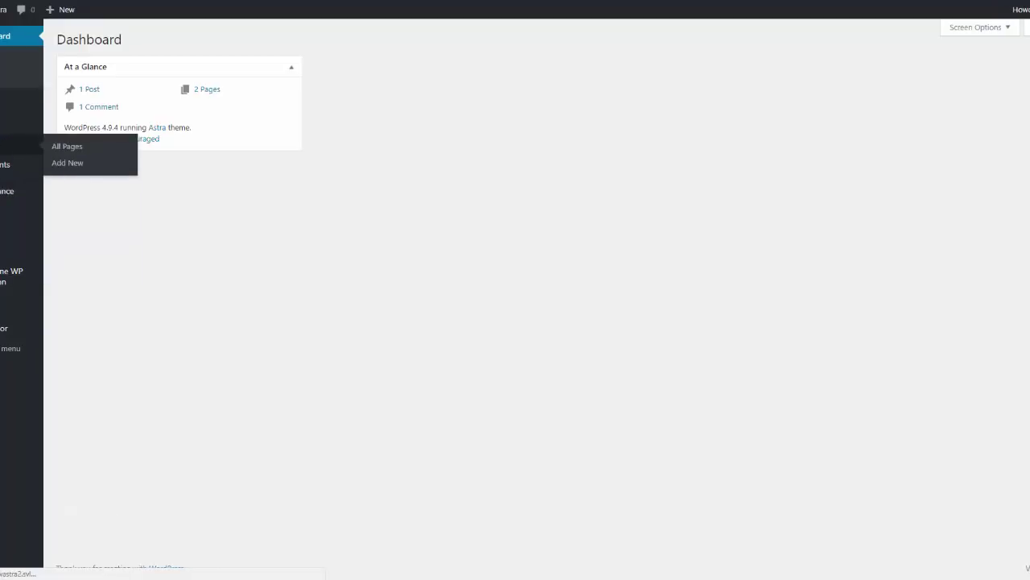
click(0, 146)
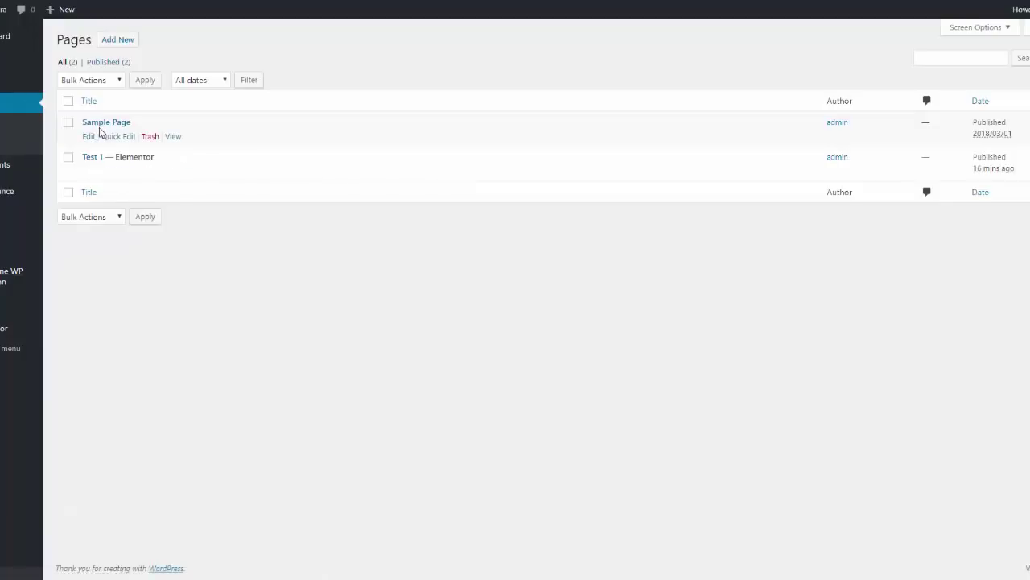
click(101, 125)
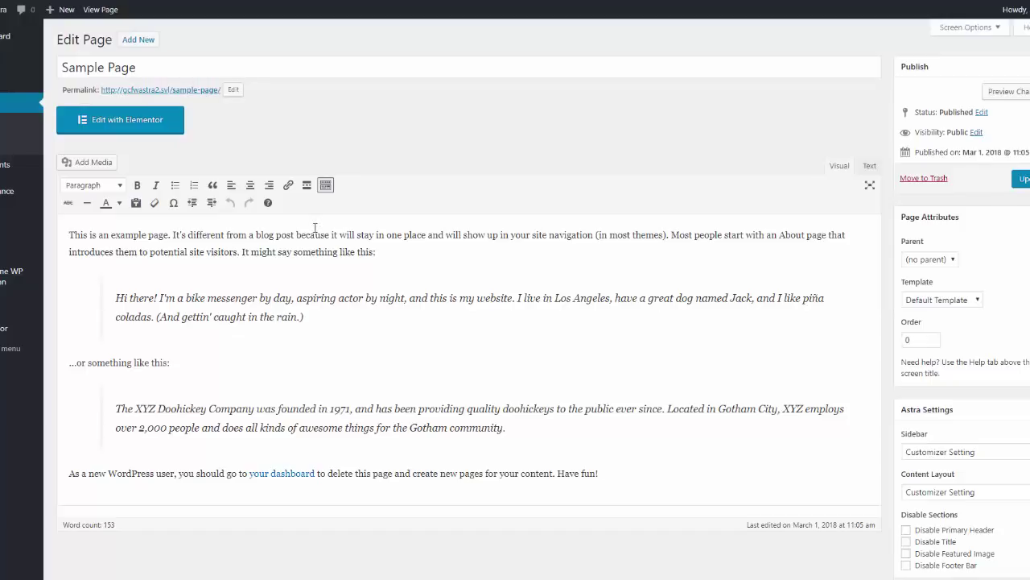
click(326, 185)
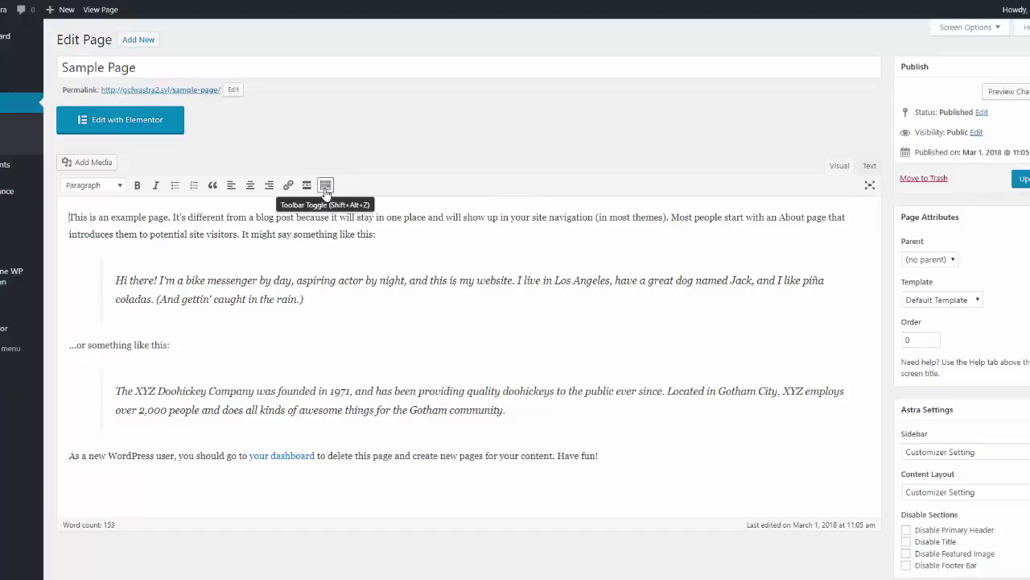
click(325, 185)
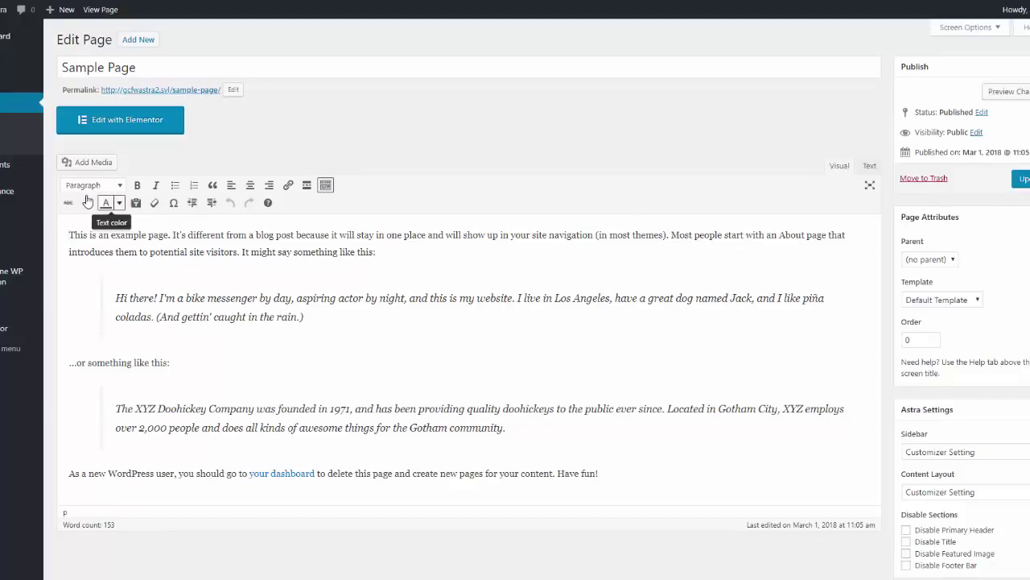
- Colour the word 'because' in the first paragraph blue from the Text color dropdown
click(119, 203)
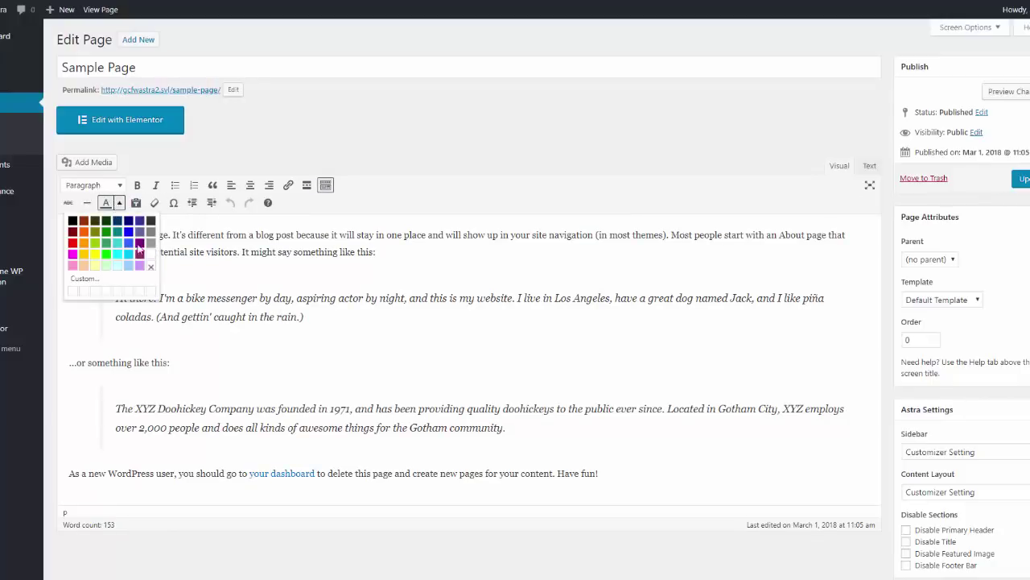
double_click(305, 234)
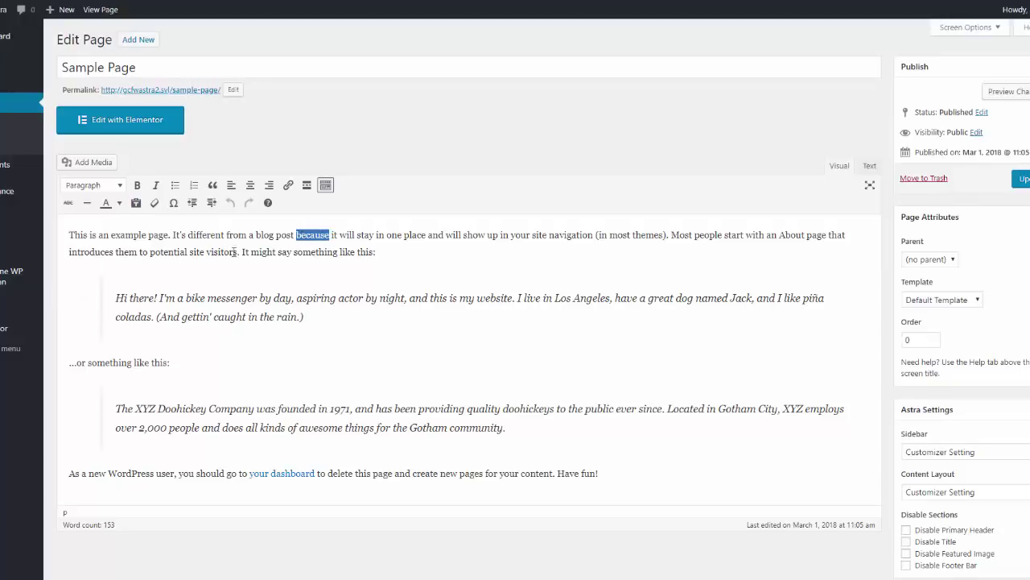
click(119, 203)
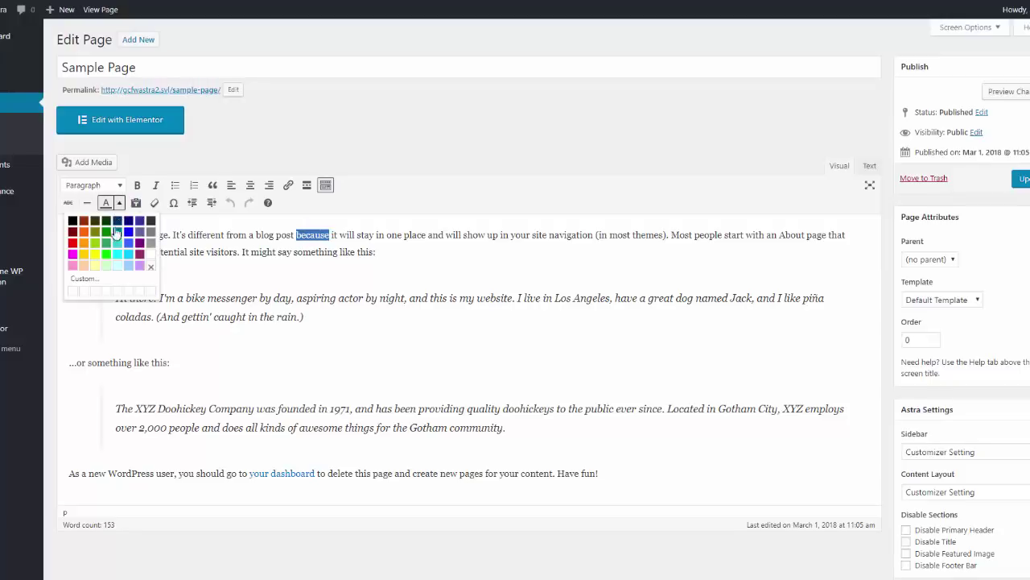
click(124, 240)
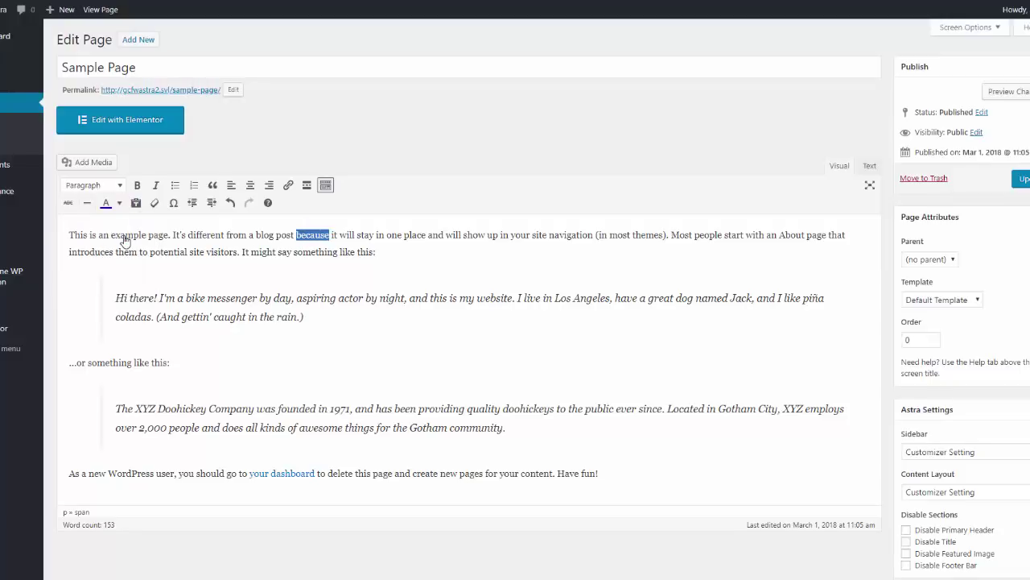
click(243, 275)
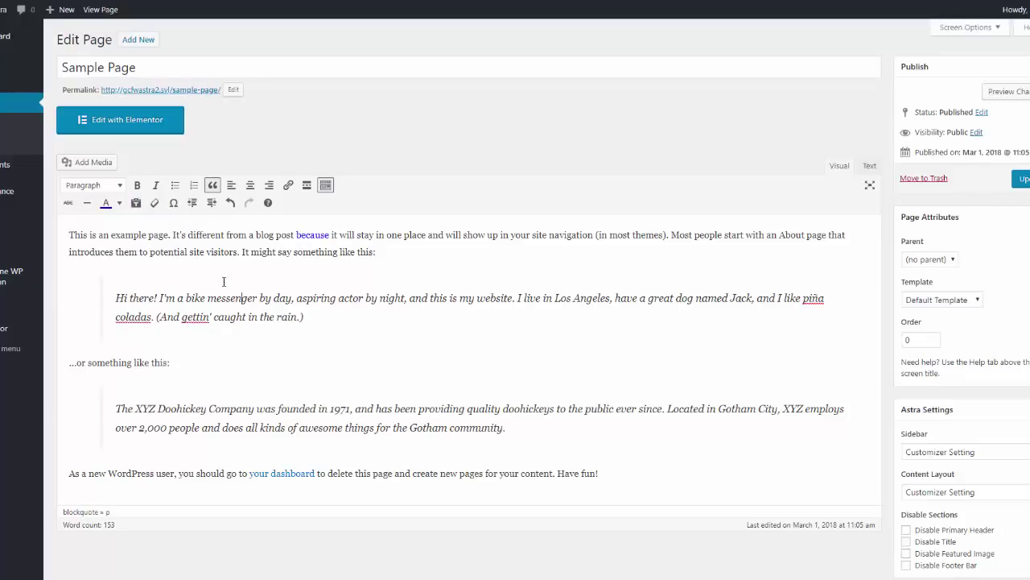
- Give 'messenger' the custom text colour f2b230 through the Custom colour picker
click(119, 203)
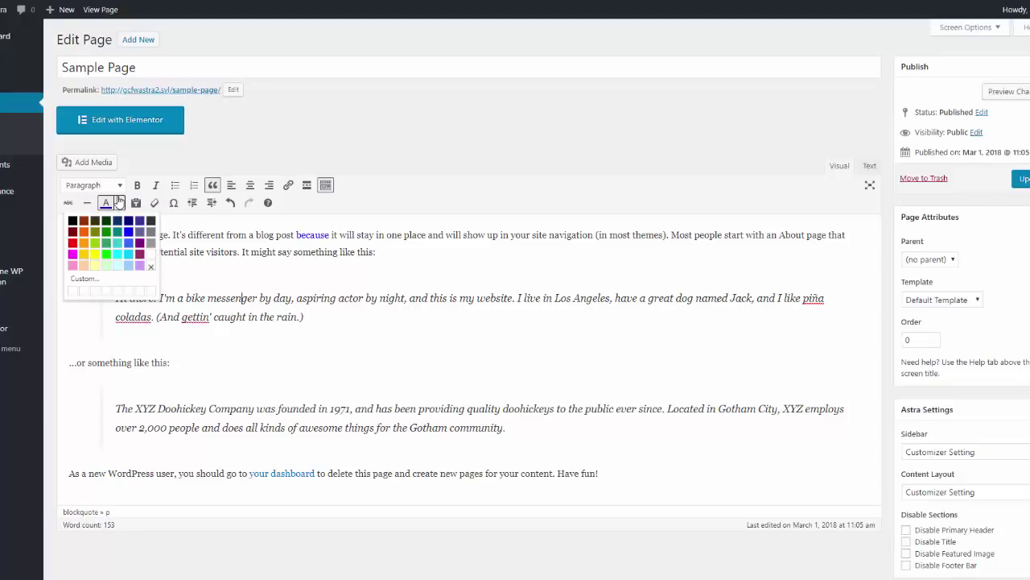
click(92, 279)
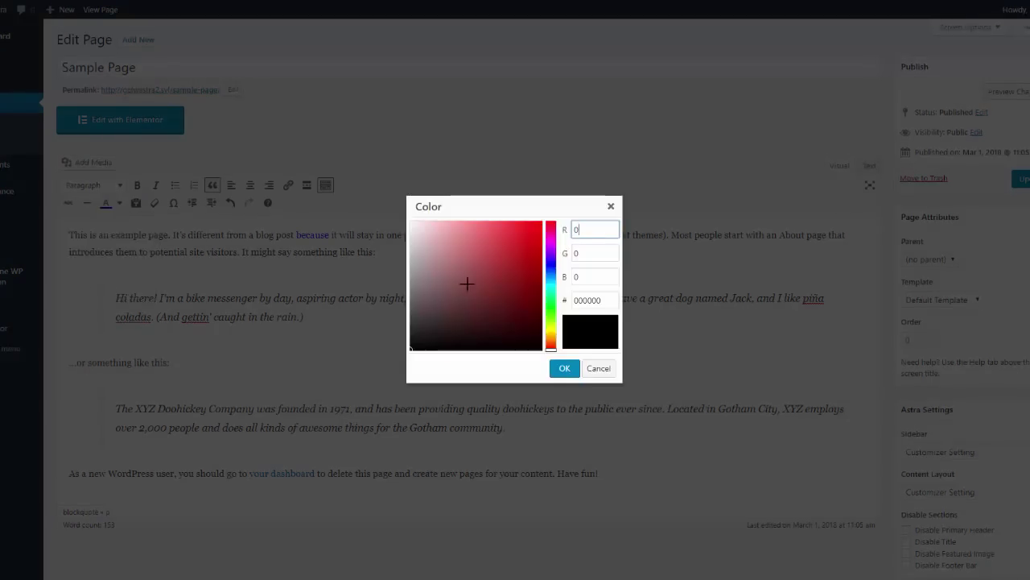
click(576, 302)
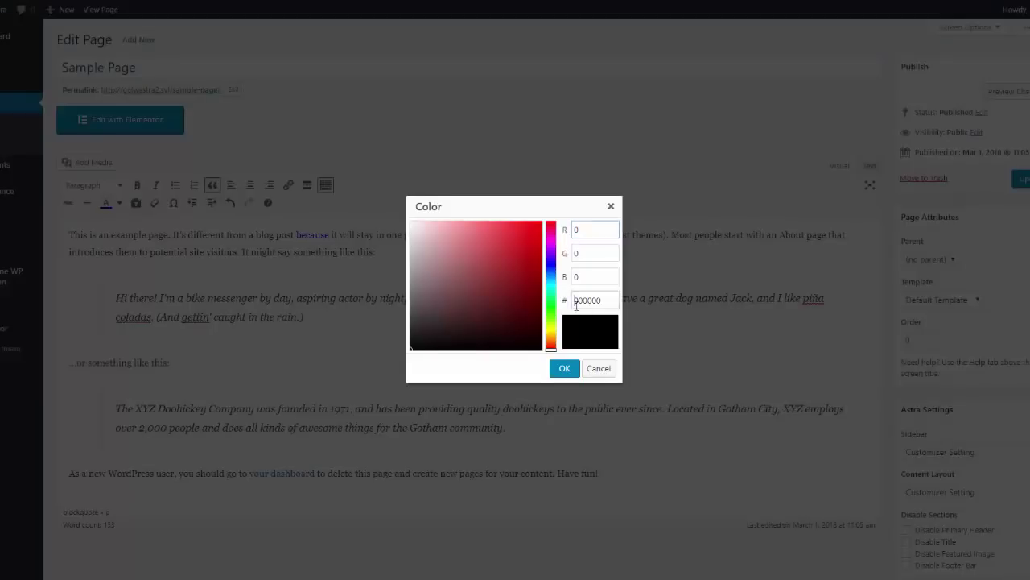
double_click(575, 305)
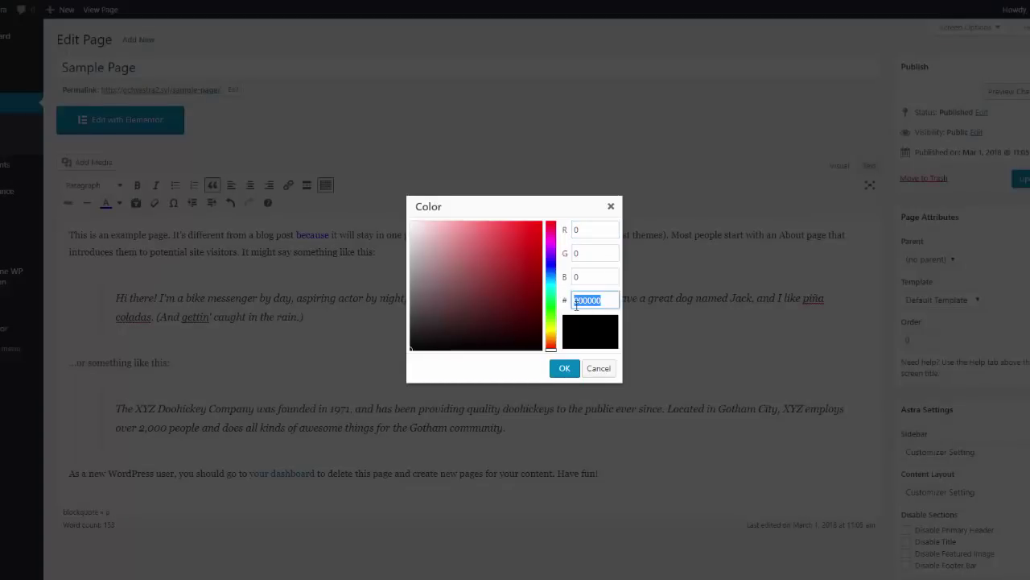
text(f2b230)
click(564, 368)
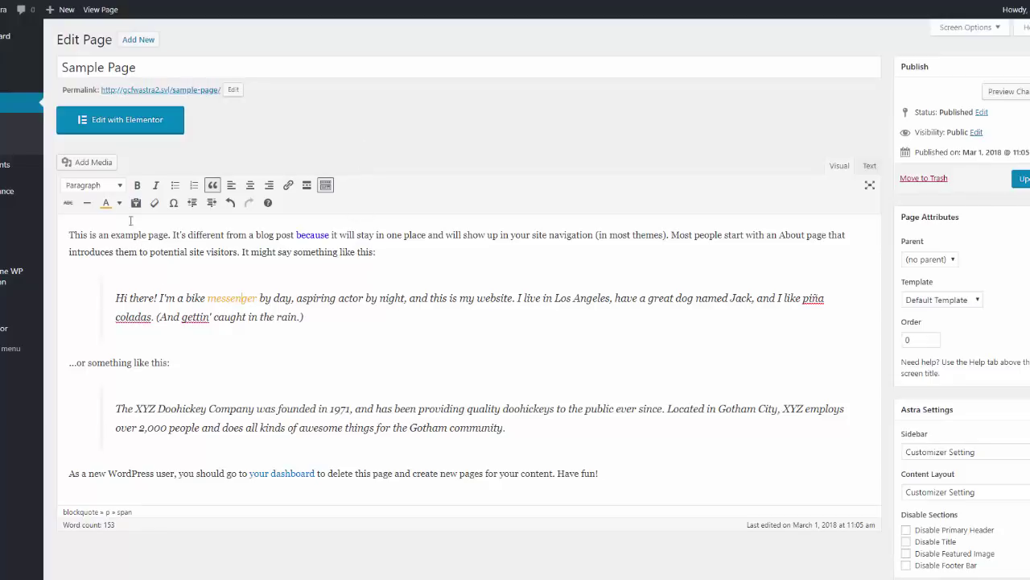
- Open the Customizer, leaving the Sample Page editor without saving
mouse_move(16, 191)
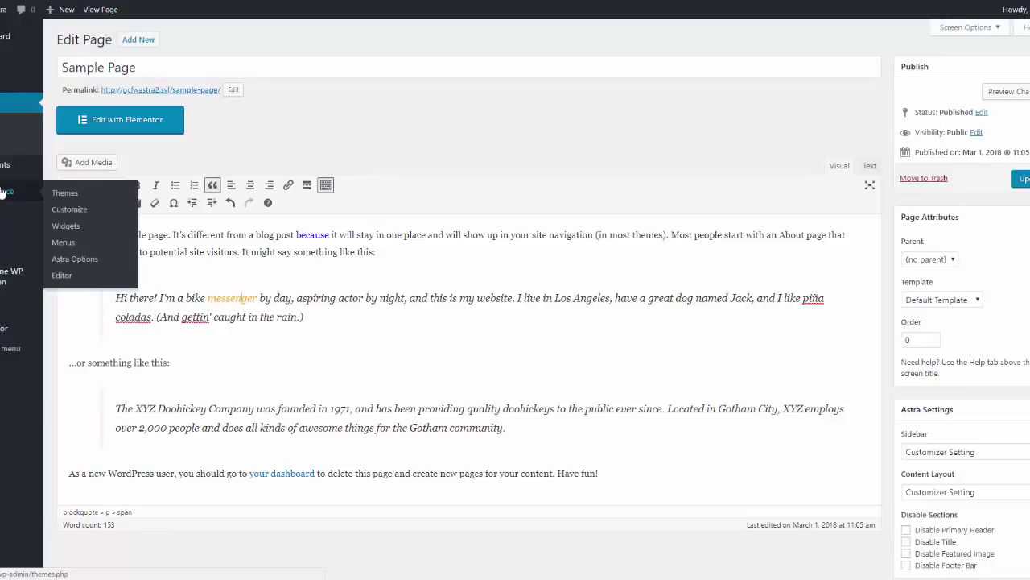
click(68, 208)
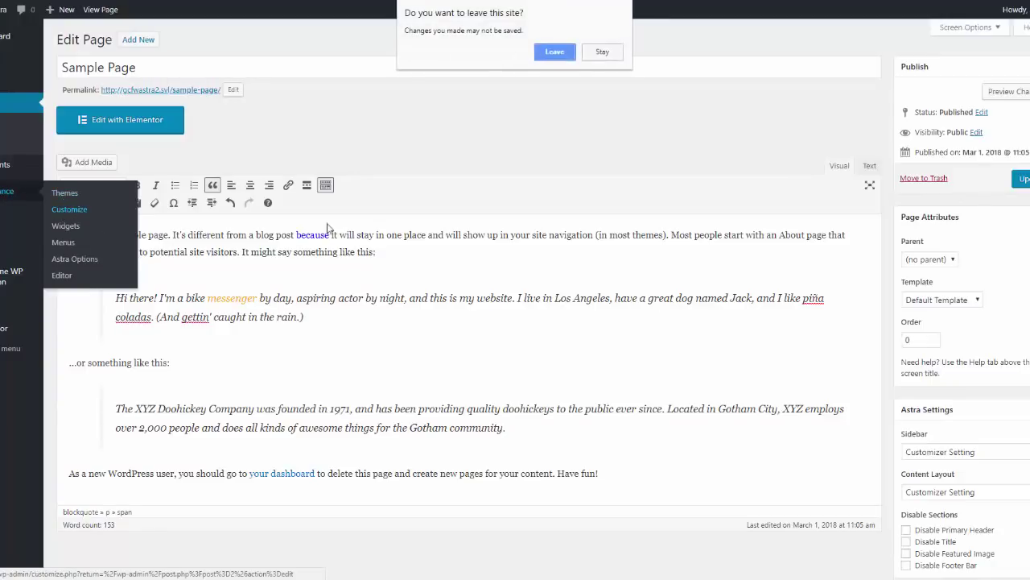
click(554, 53)
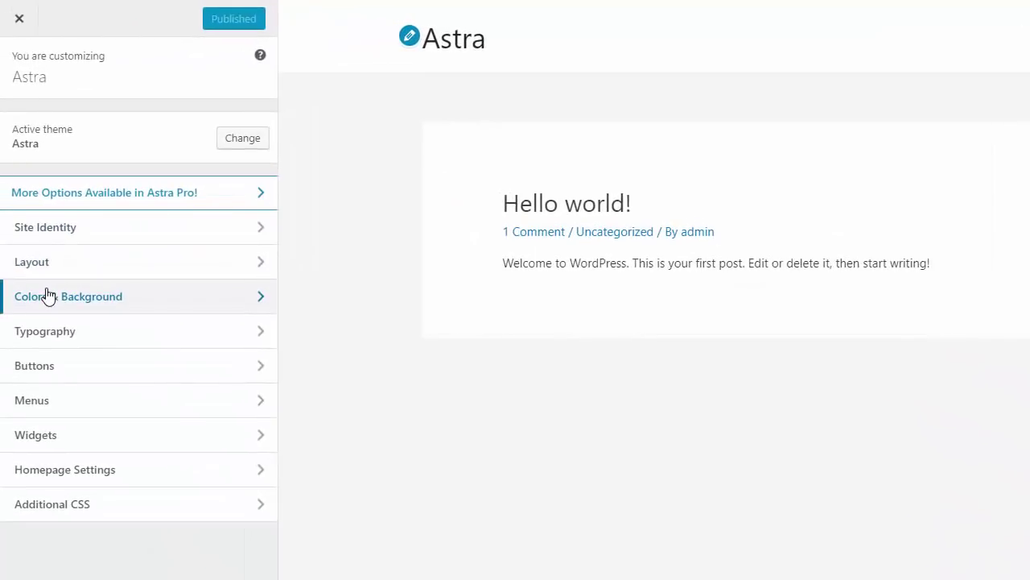
- View the Theme Color picker under Colors & Background > Base Colors, then close the Customizer
click(48, 296)
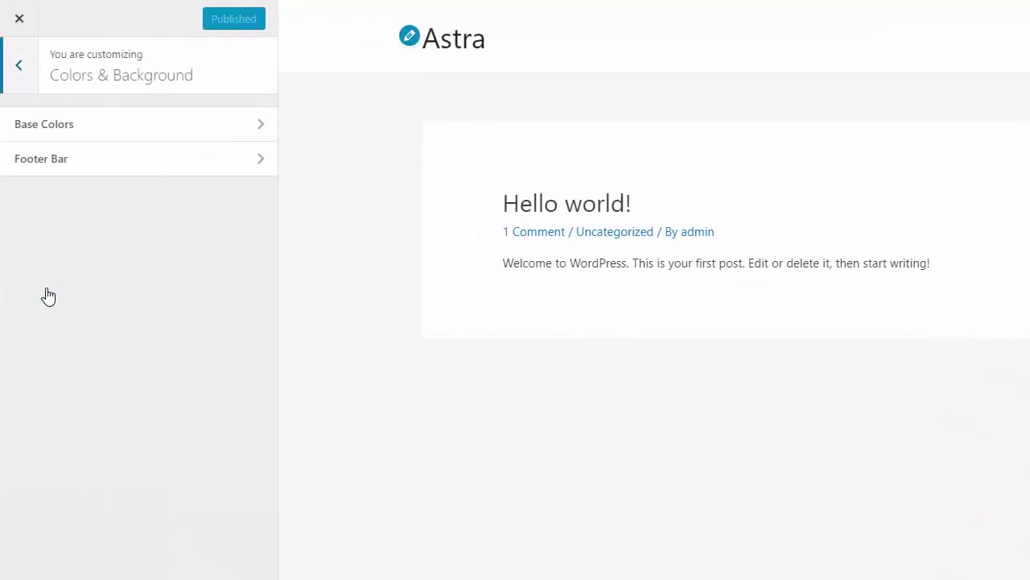
click(95, 127)
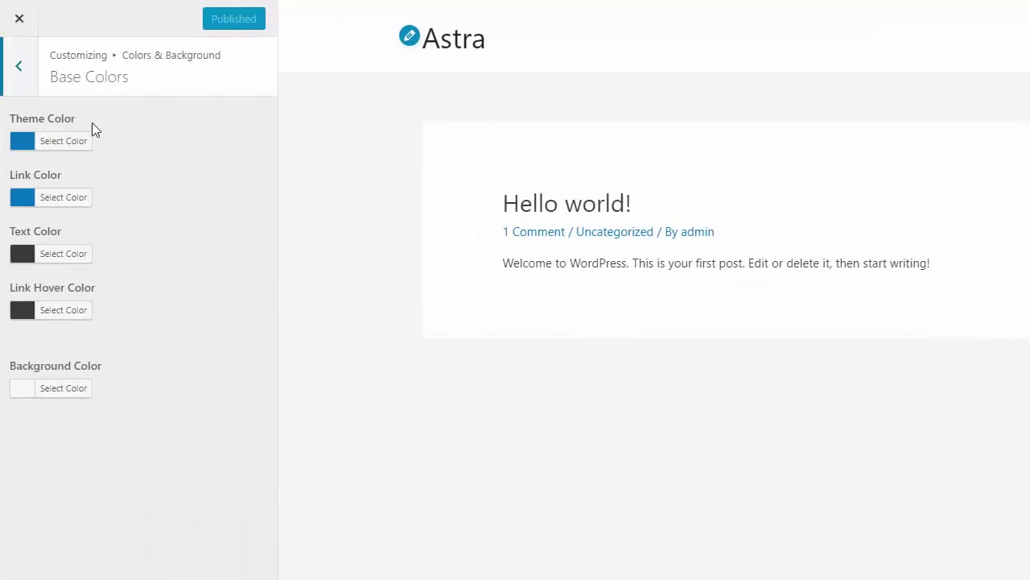
click(86, 141)
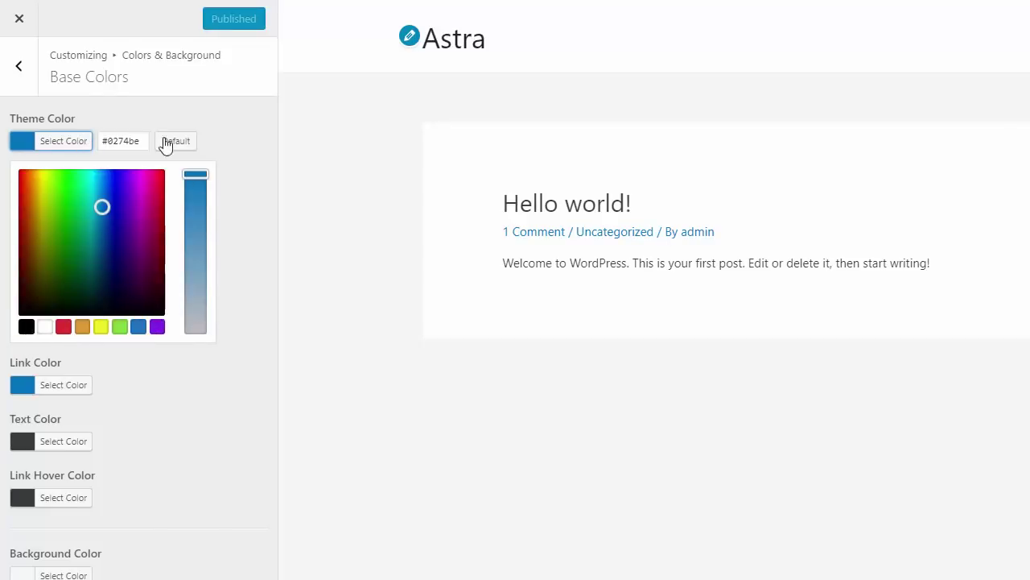
click(16, 23)
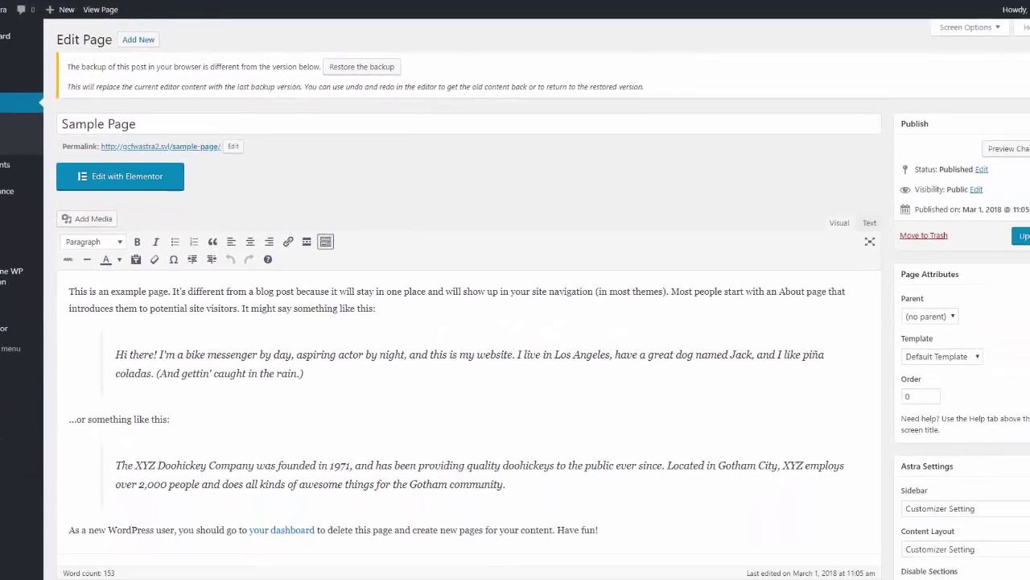
- Dismiss the backup notice and add a one-column section to the page in Elementor
click(1020, 66)
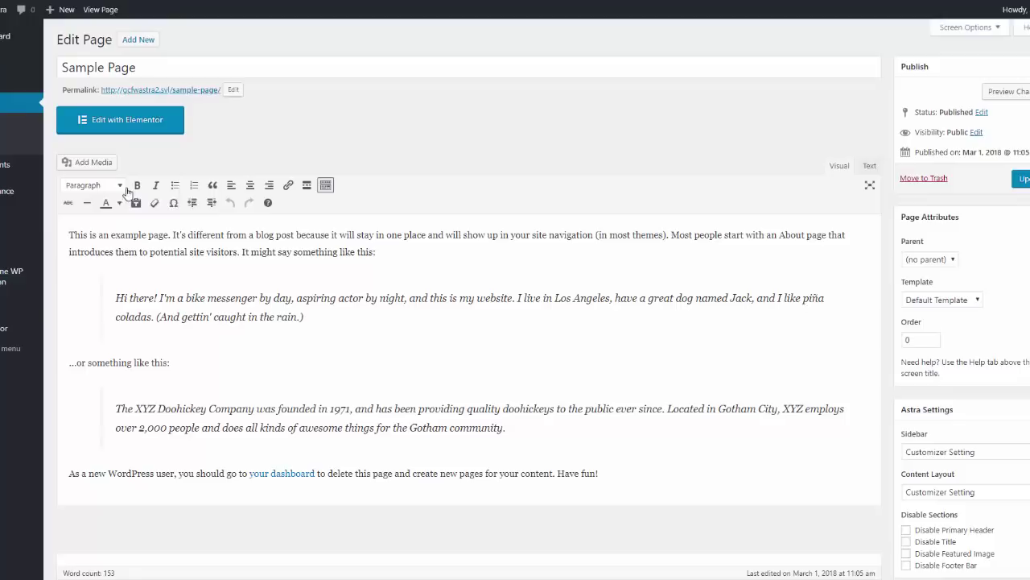
mouse_move(17, 328)
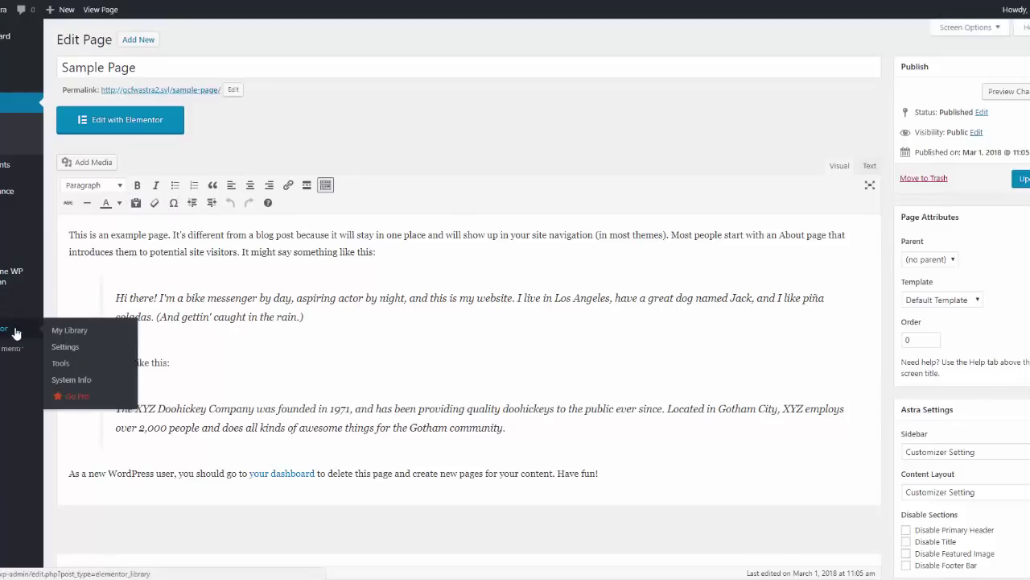
mouse_move(17, 201)
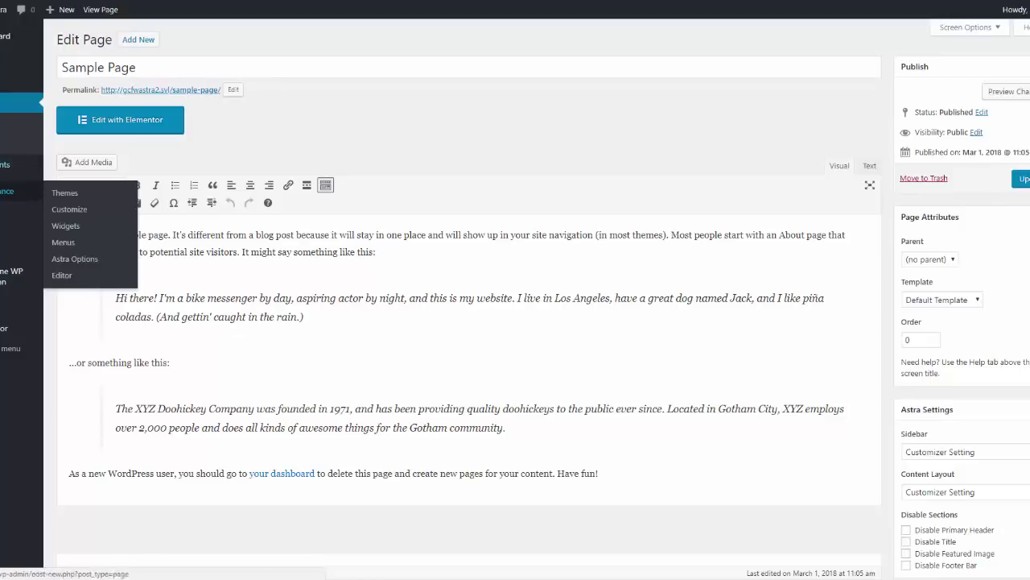
click(20, 102)
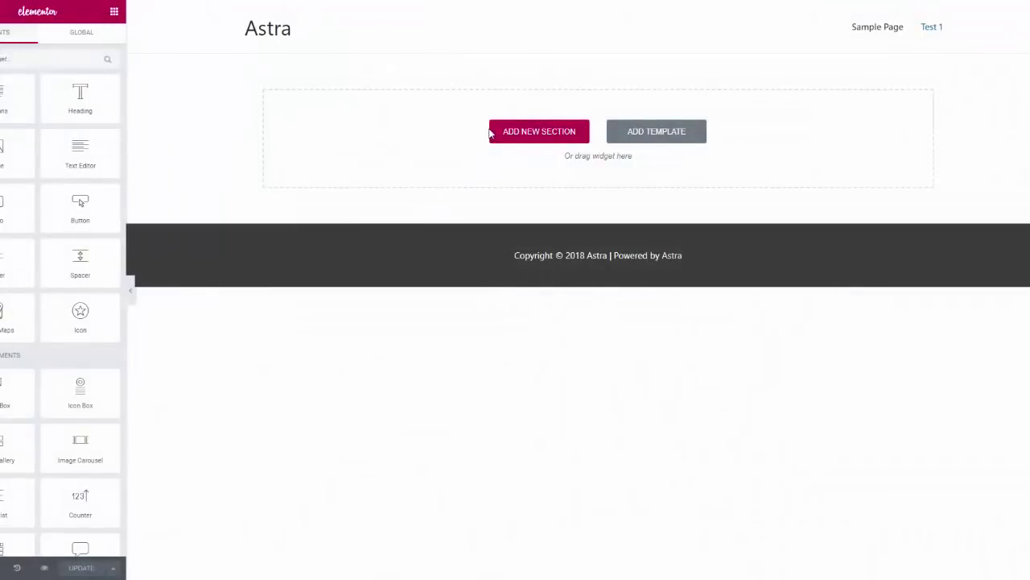
click(512, 137)
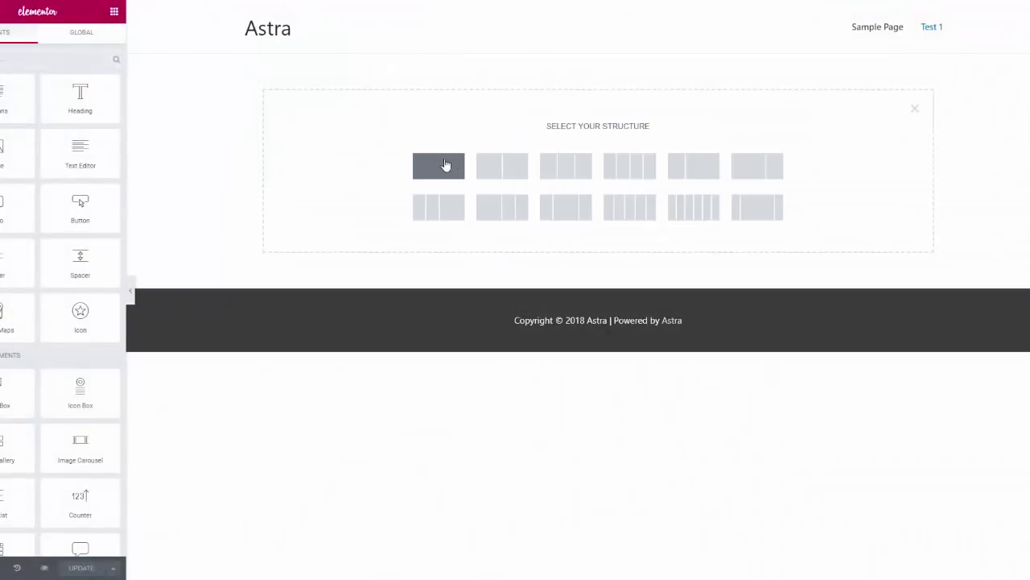
click(442, 166)
- Give the section a Classic background and view the default colour swatches offered
click(569, 63)
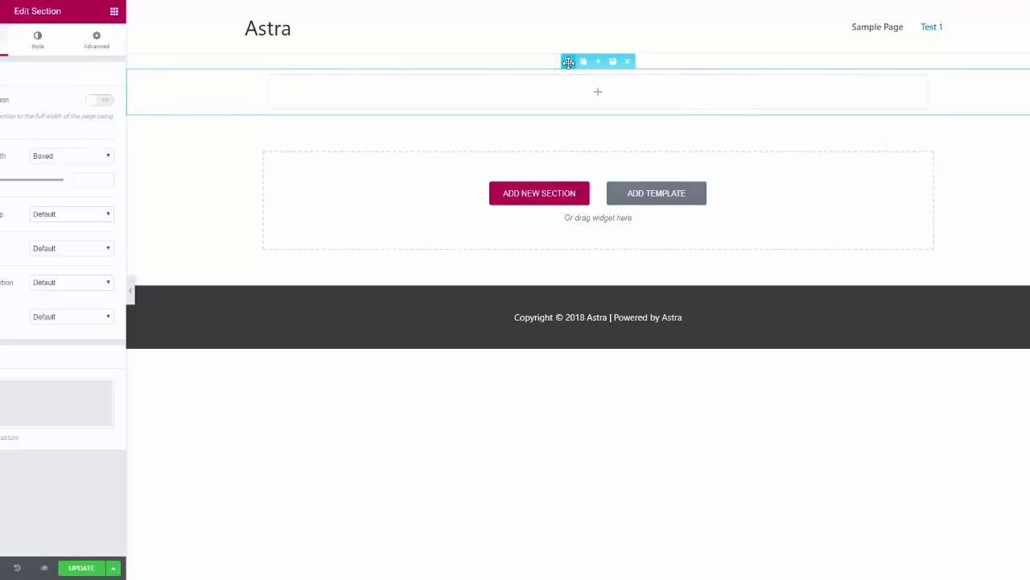
click(50, 43)
click(43, 139)
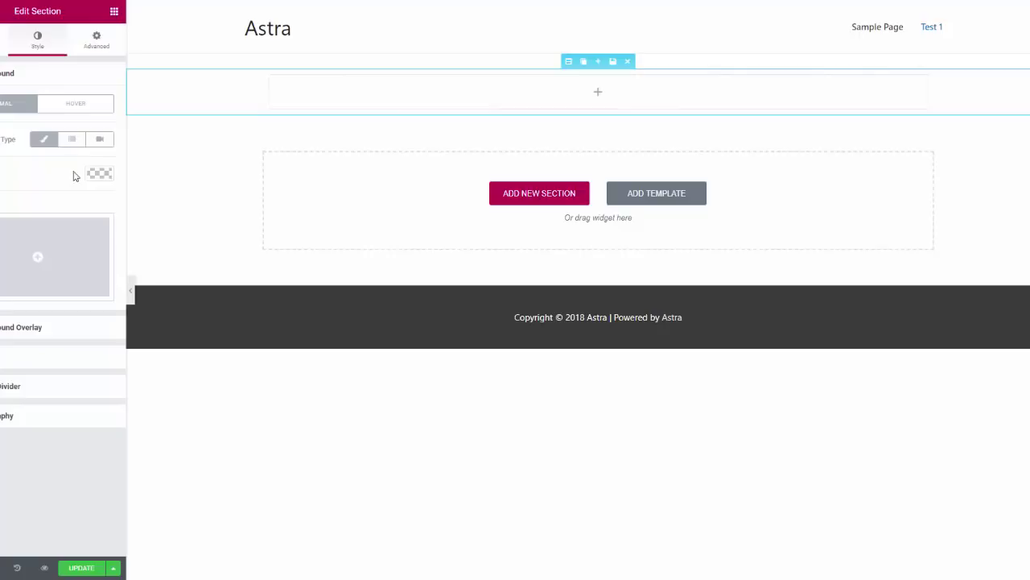
click(97, 175)
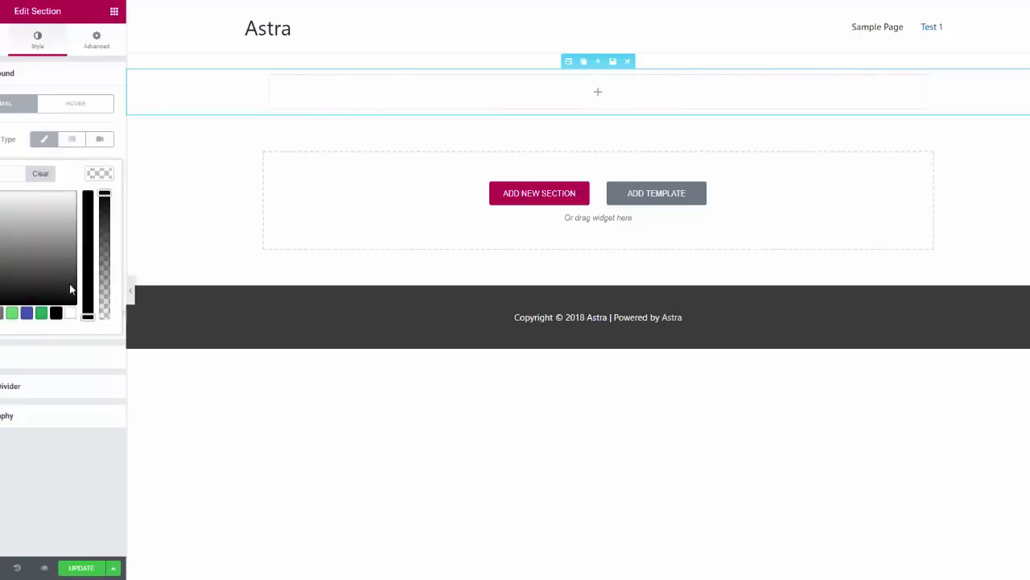
click(114, 10)
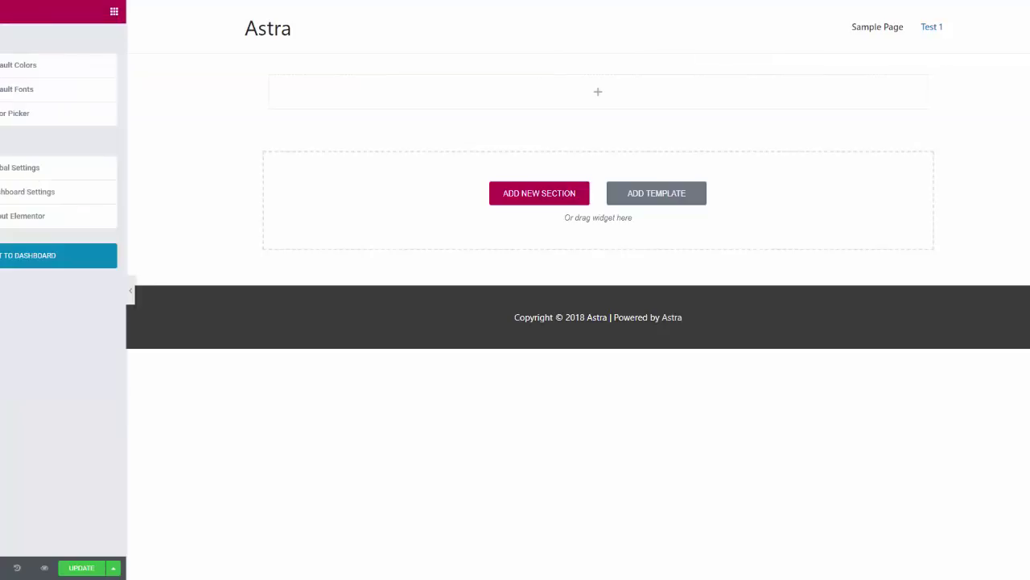
- Exit Elementor to the dashboard and go to Elementor's Settings page
click(2, 256)
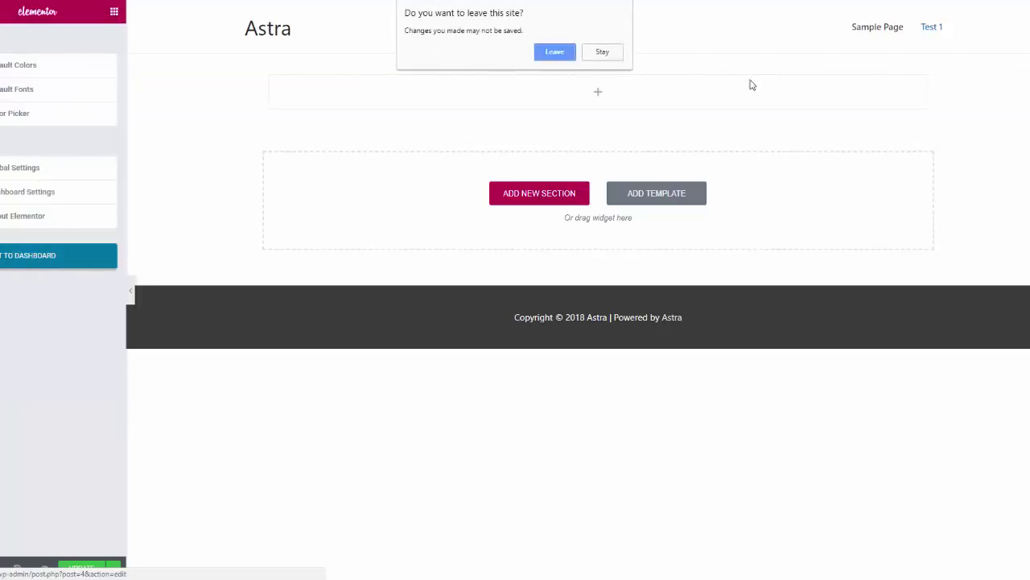
click(556, 53)
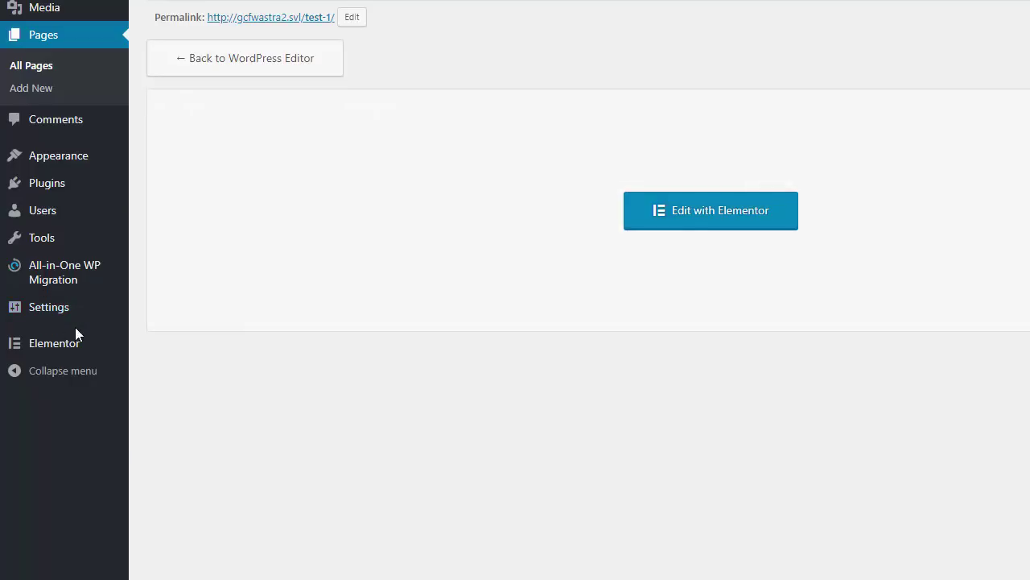
mouse_move(69, 343)
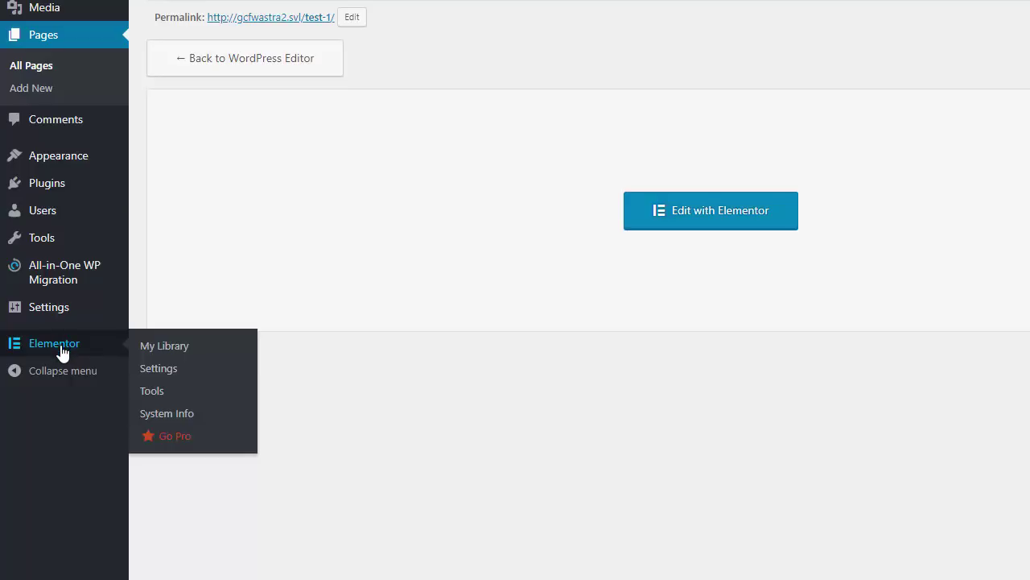
click(61, 344)
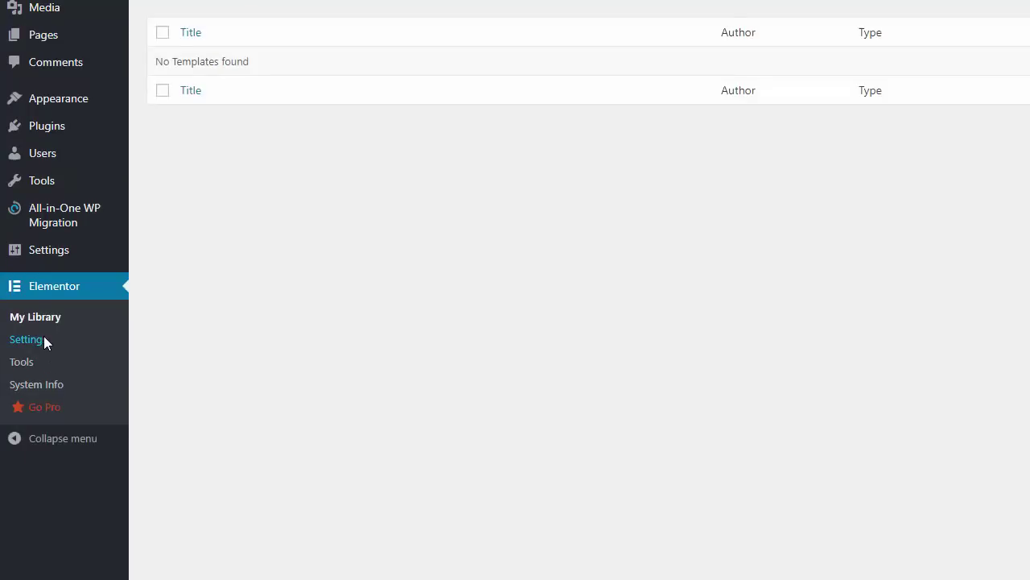
click(43, 339)
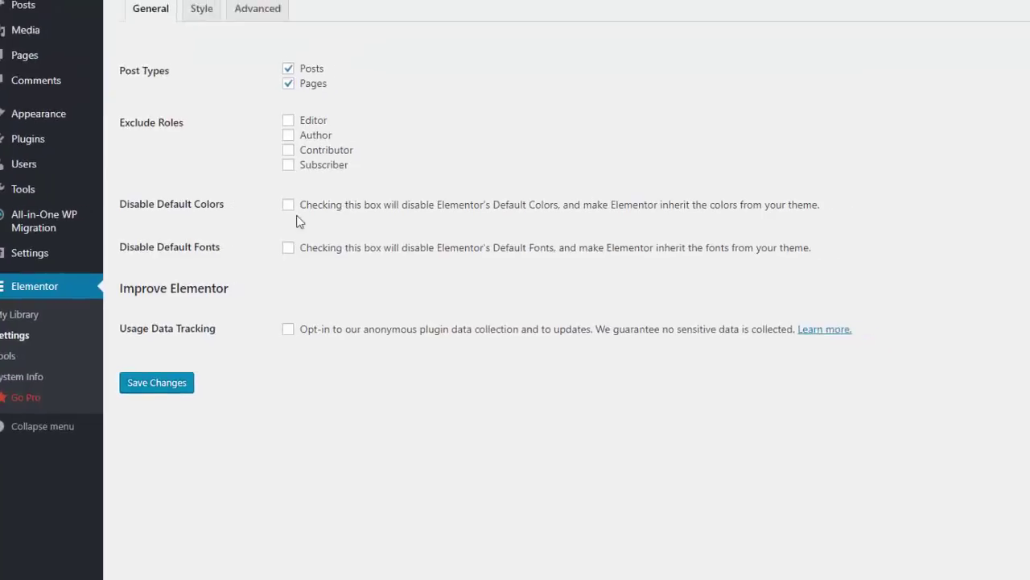
- Tick Disable Default Colors and Disable Default Fonts, then save the settings
click(288, 204)
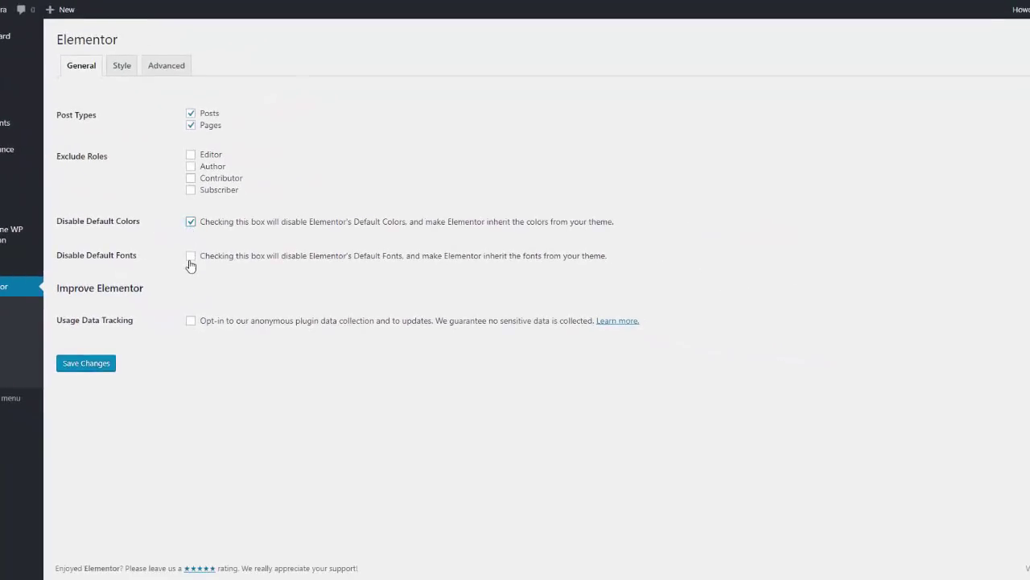
click(191, 256)
click(96, 363)
- Search plugins for 'central color', then install and activate Central Color Palette
mouse_move(8, 172)
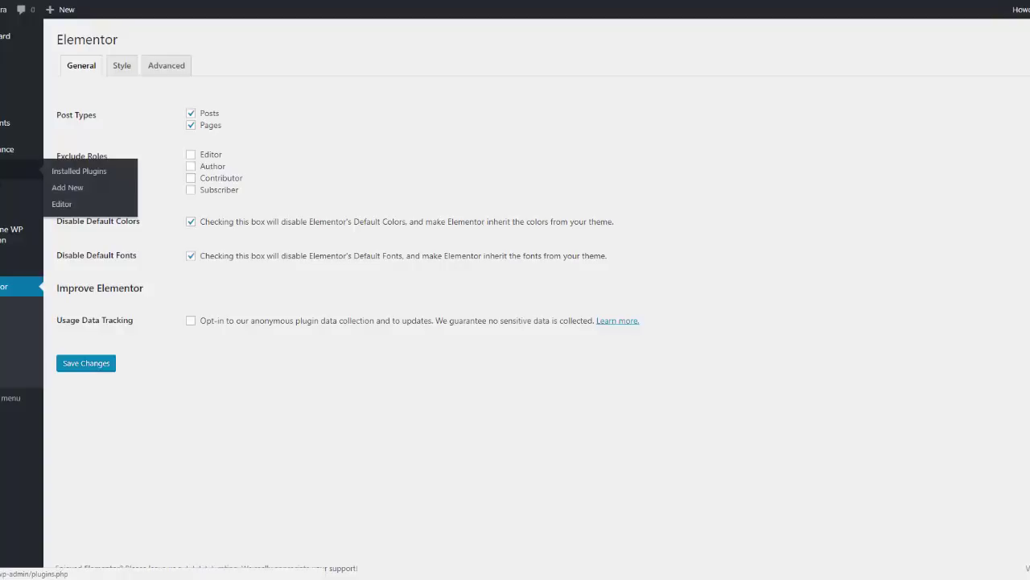
click(66, 188)
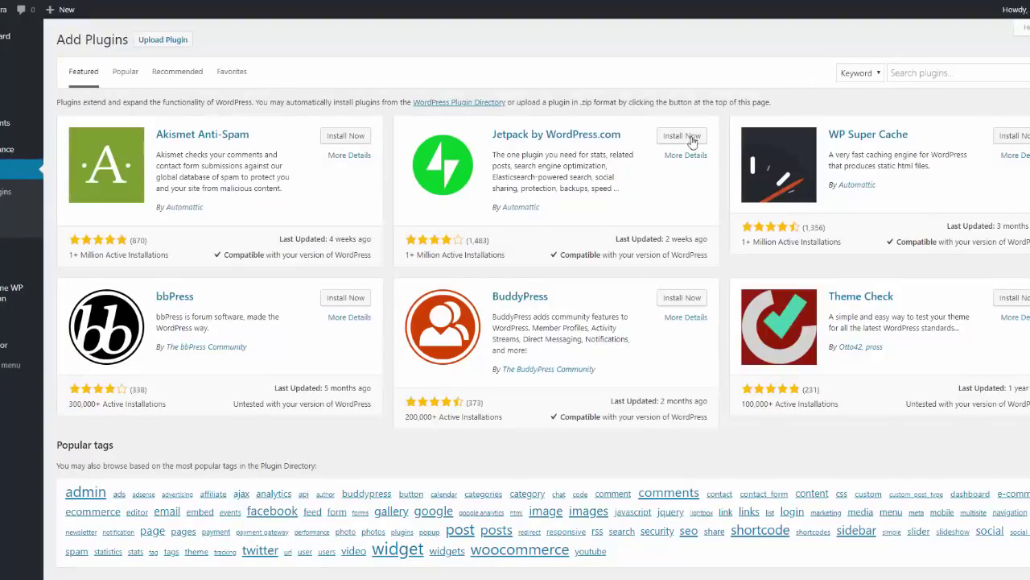
click(898, 74)
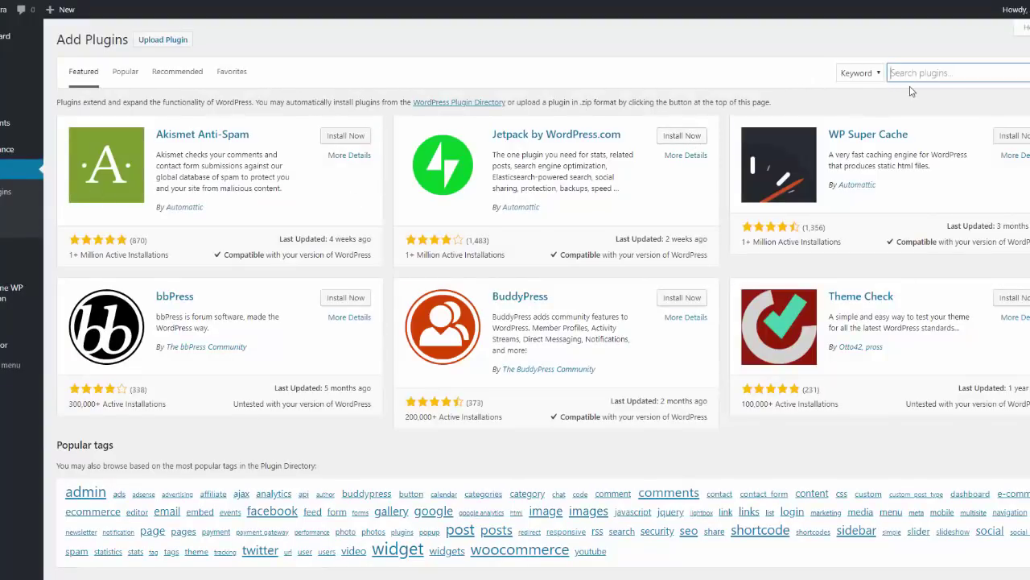
text(central color)
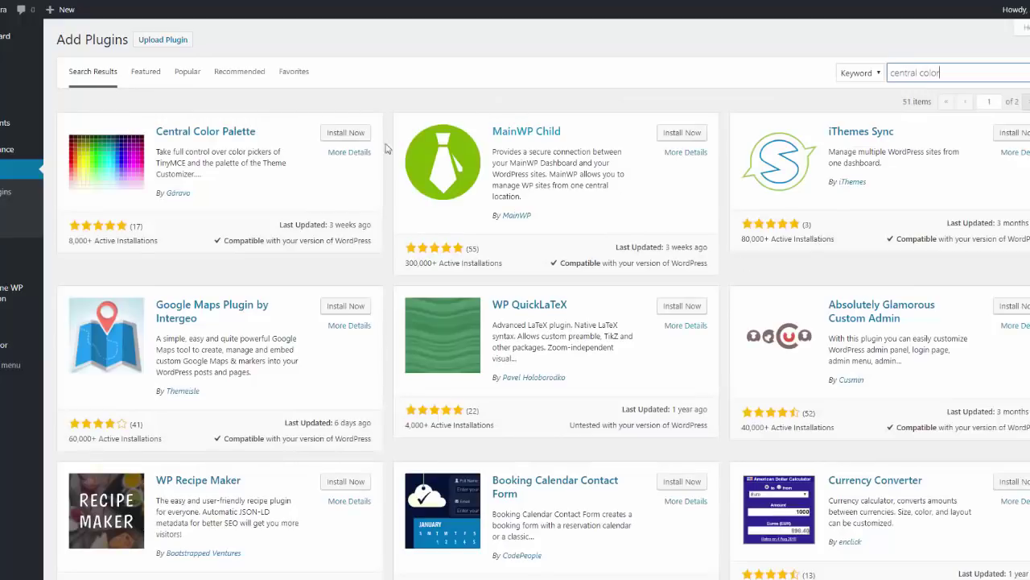
click(344, 132)
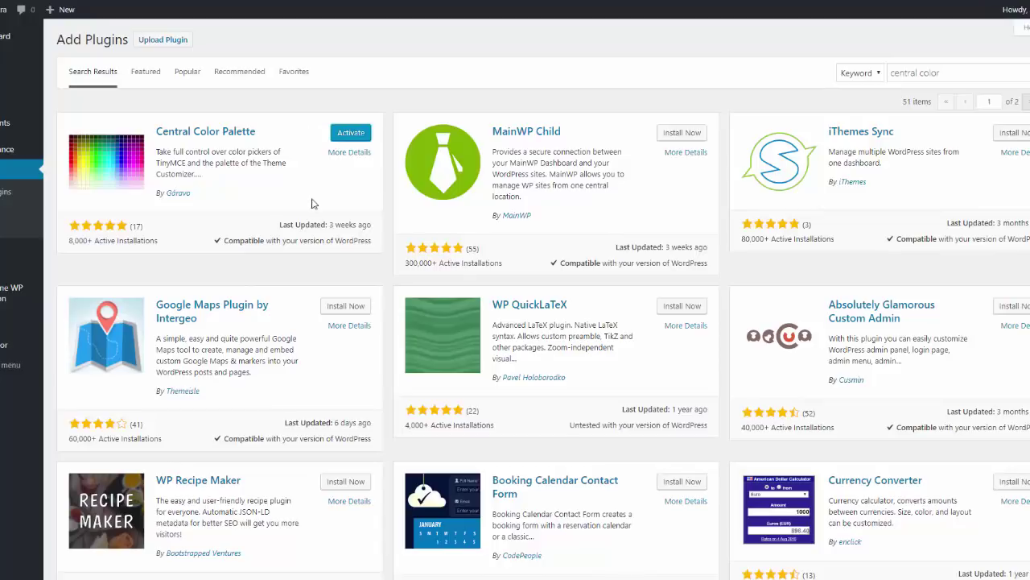
click(348, 138)
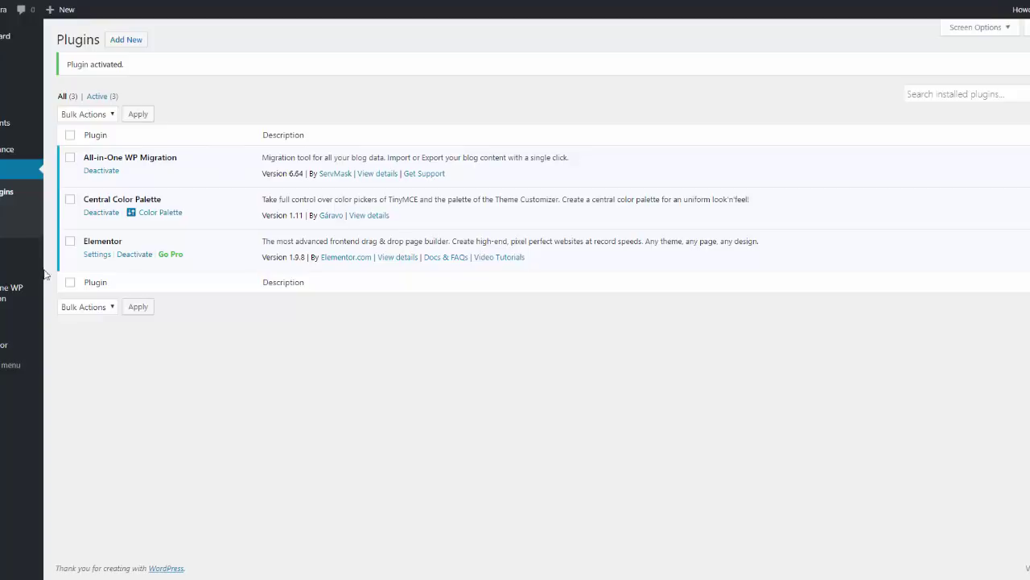
mouse_move(13, 320)
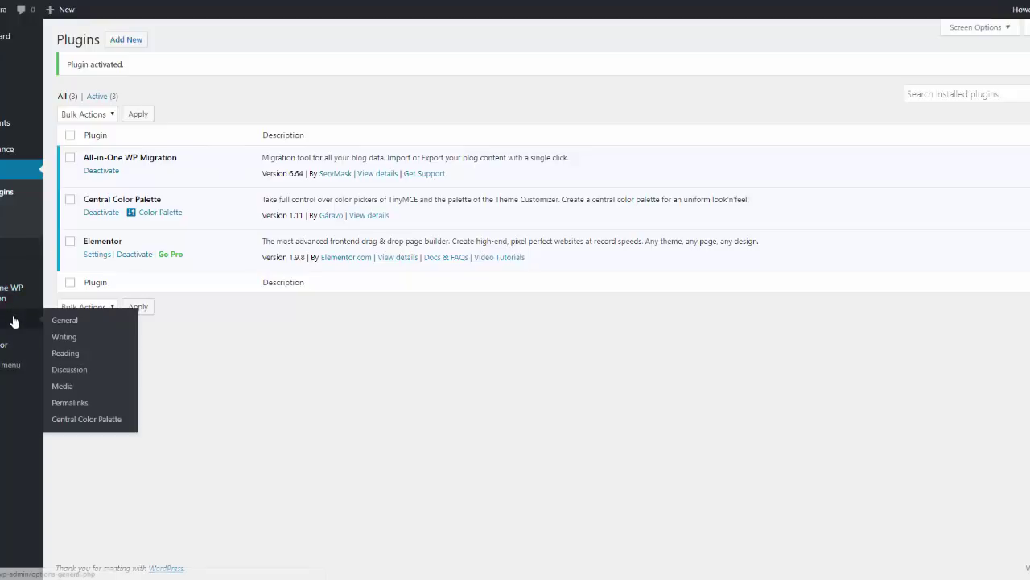
- In Central Color Palette settings, tick Add to Visual Editor, Add to Theme Customizer and Integrate with Elementor
click(90, 419)
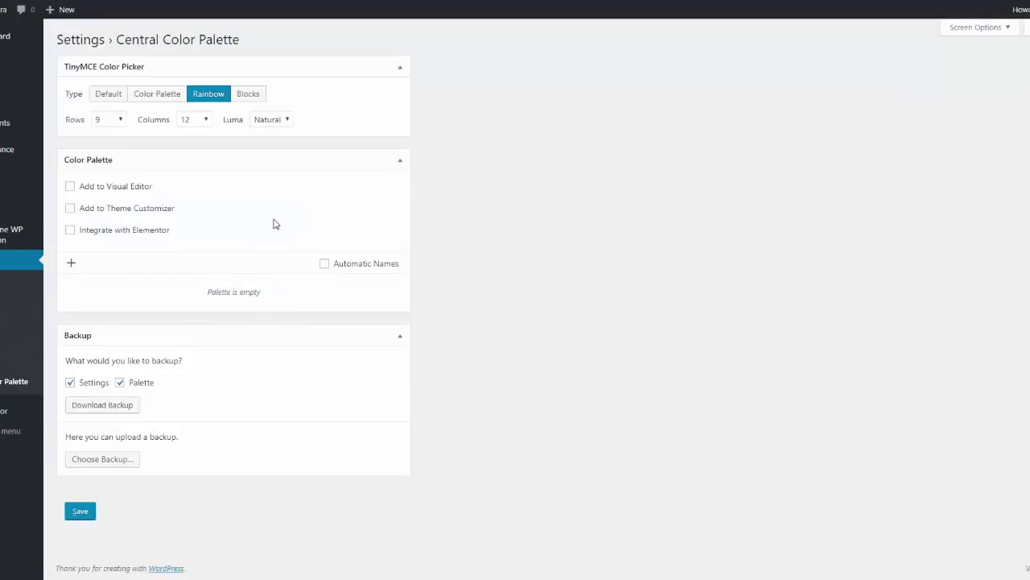
click(70, 187)
click(70, 211)
click(71, 231)
- Tick Automatic Names and add a new #000000 colour row to the palette
click(325, 265)
click(72, 265)
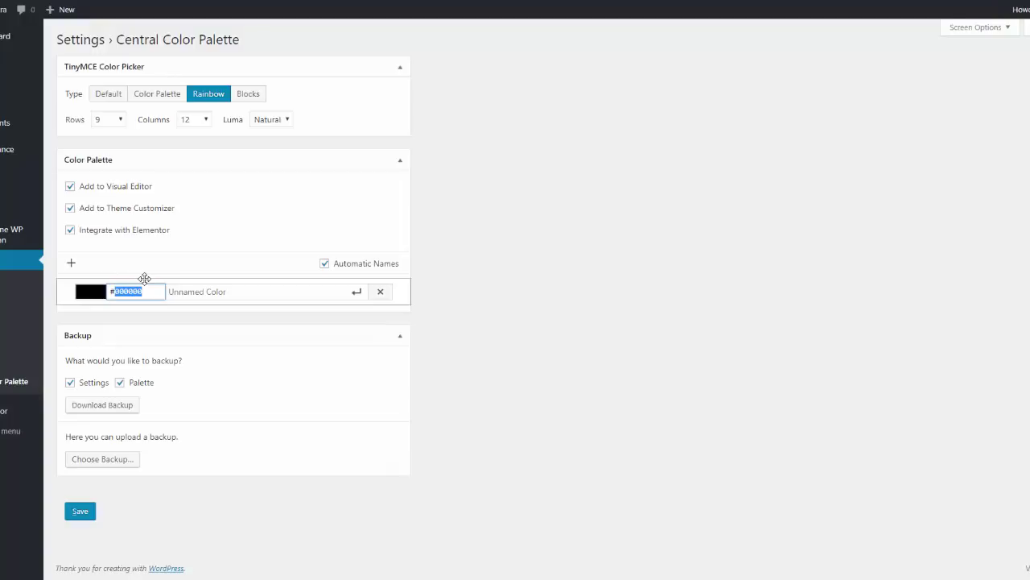
- Enter #222222, #F2B230 and #6666CC as the first palette colours
text(222222)
key(Tab)
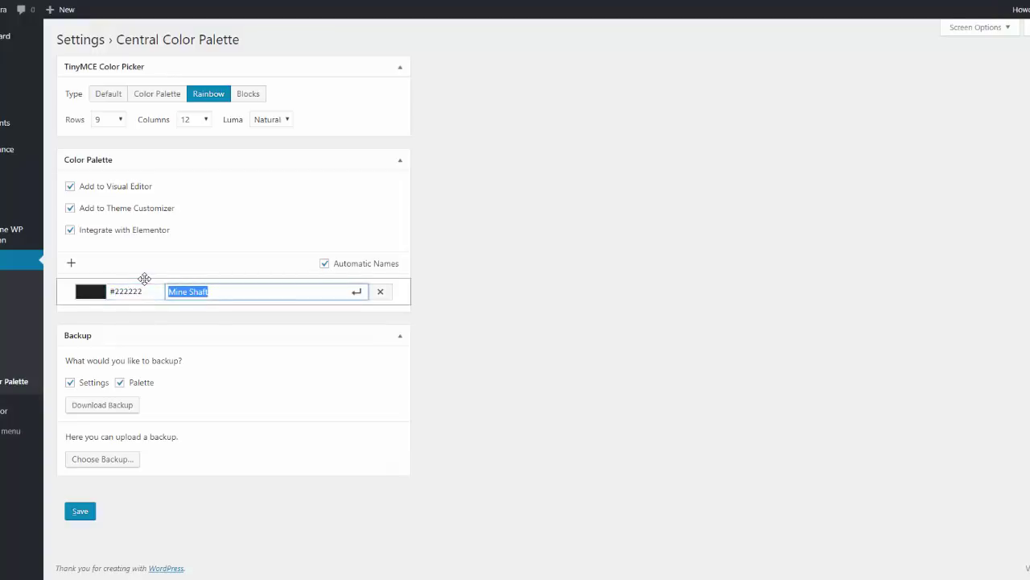
click(80, 267)
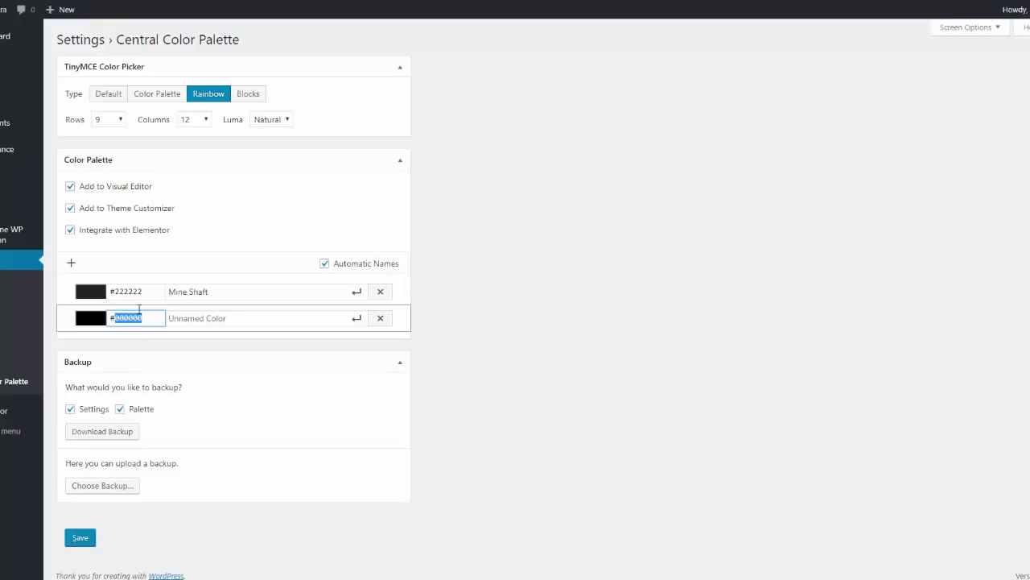
text(f2b230)
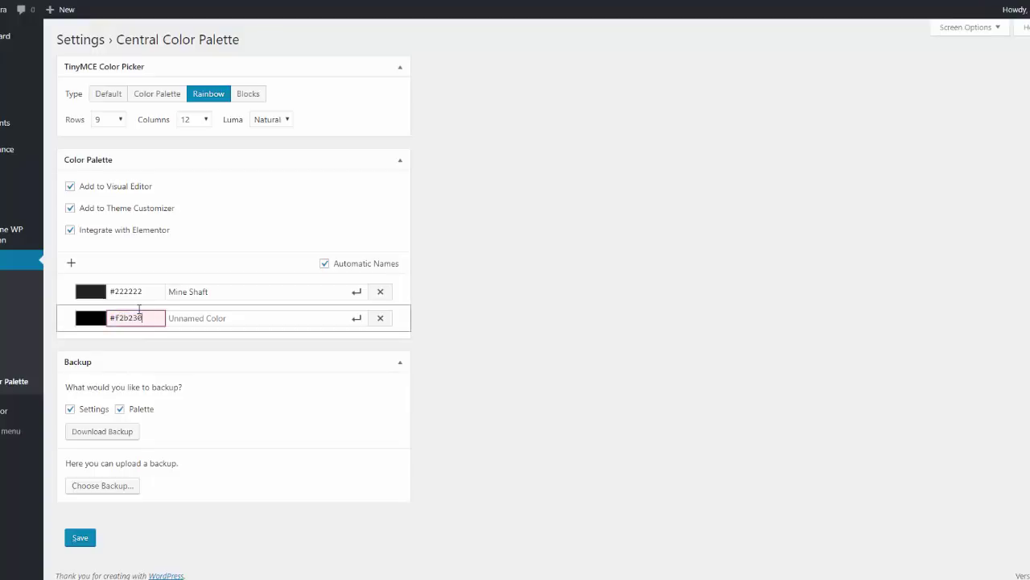
key(Tab)
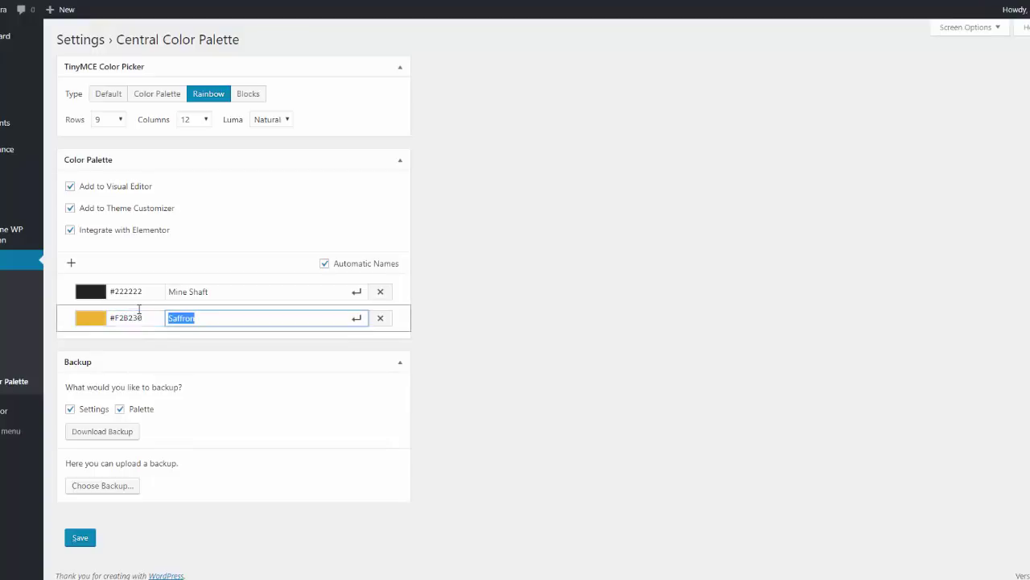
click(72, 264)
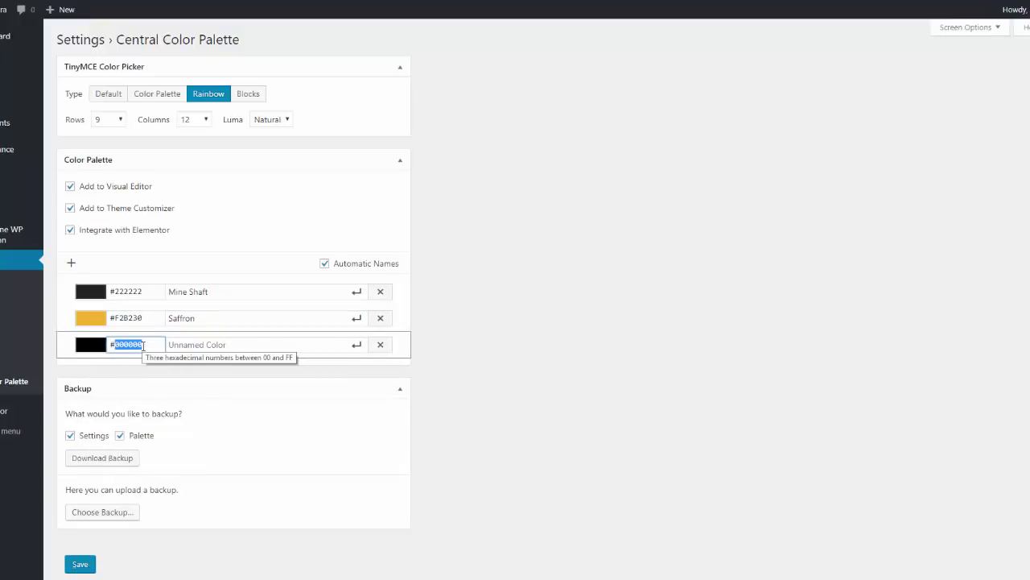
text(6666)
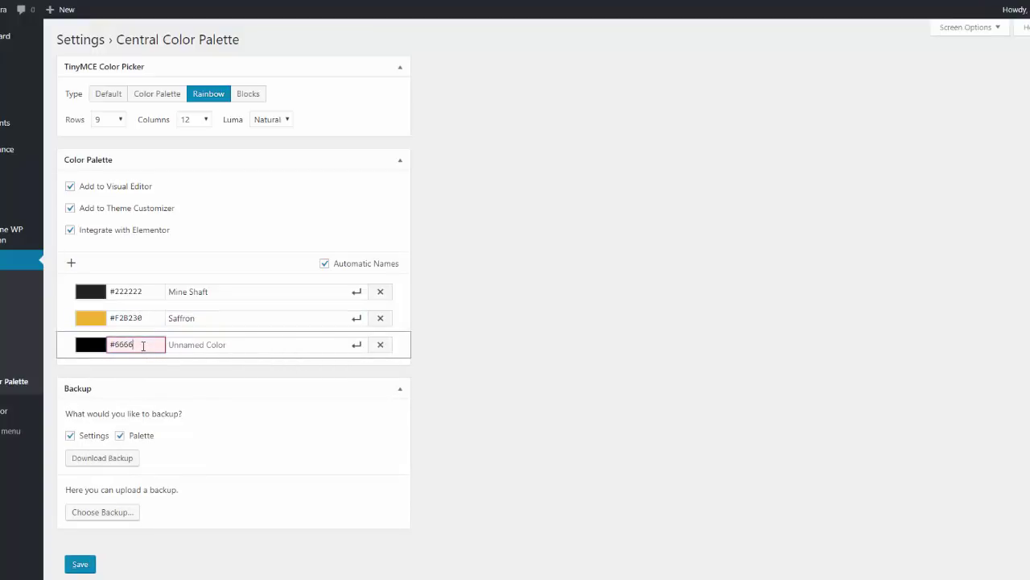
text(CC)
key(Tab)
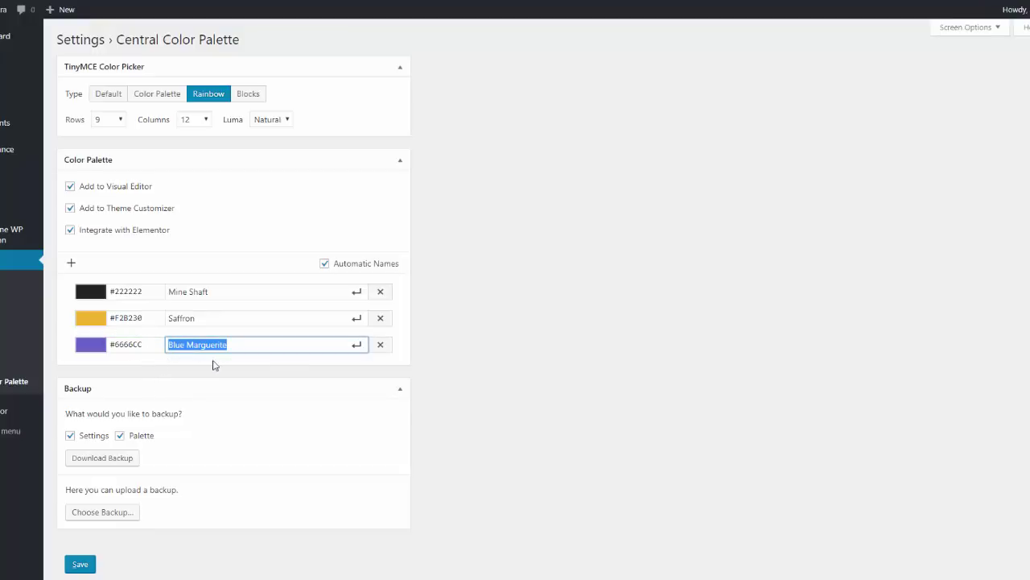
- Add #D1004C, #AAAAAA and #FFFFFF to the palette and save it
click(70, 264)
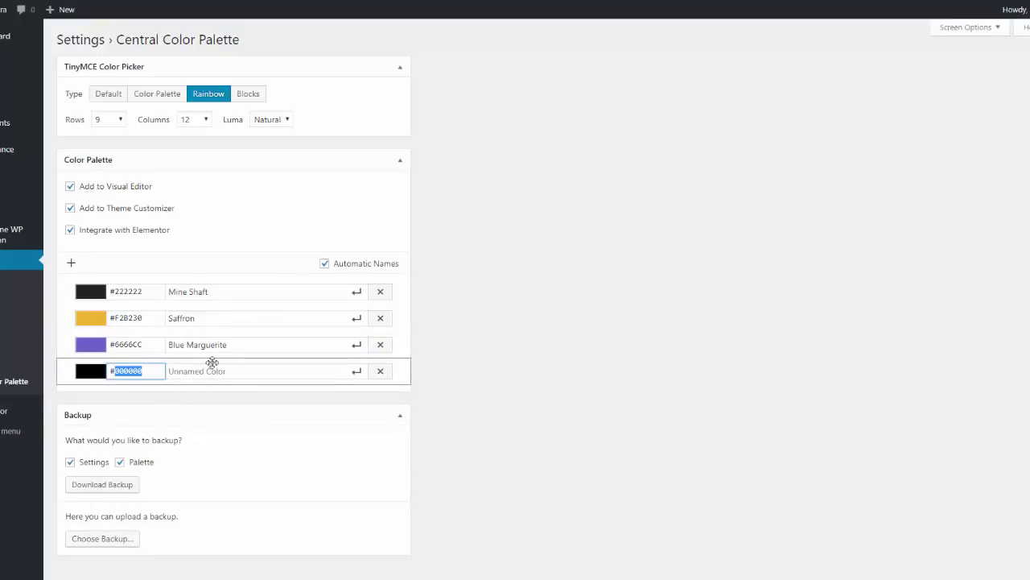
text(d1)
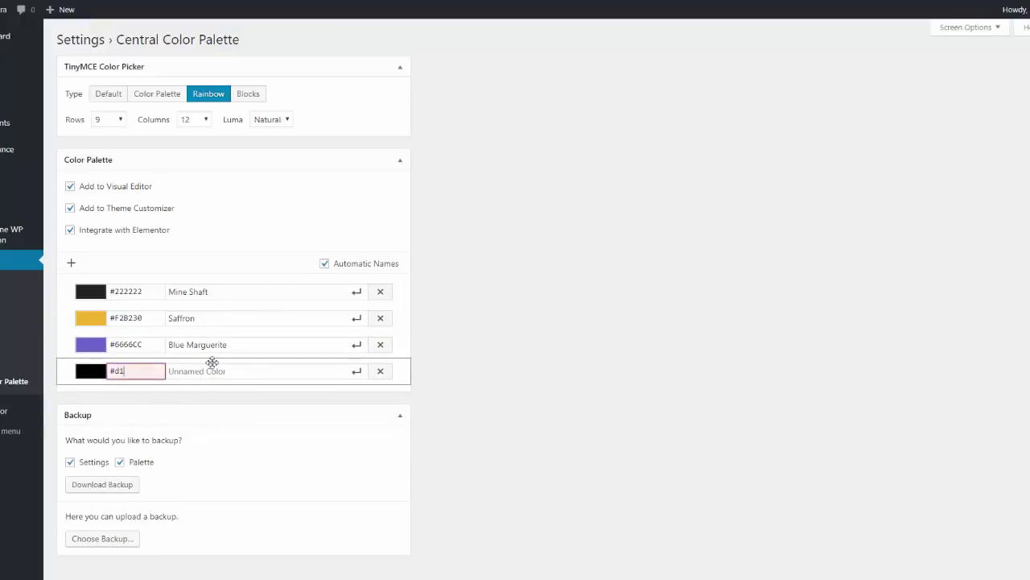
text(004c)
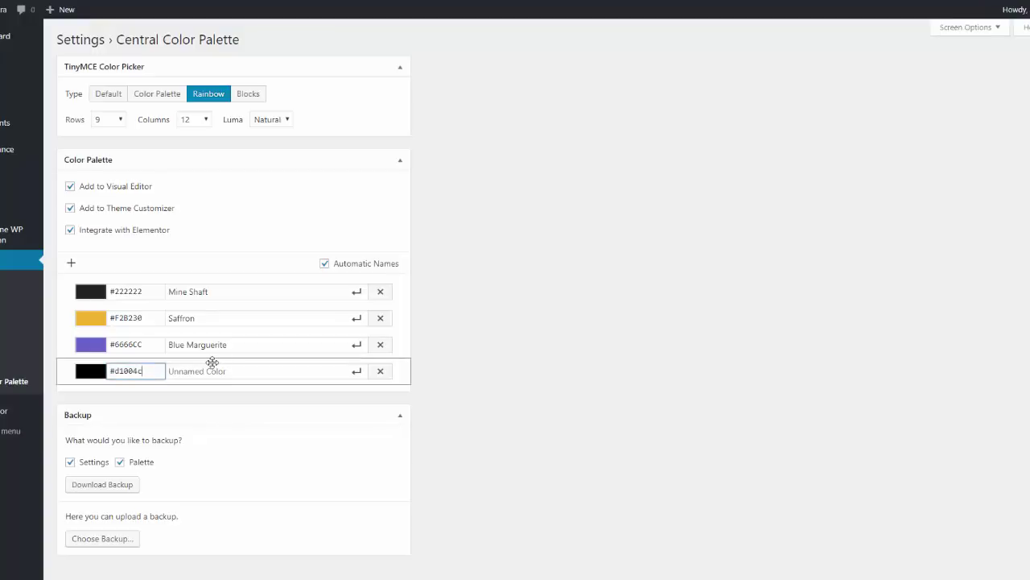
key(Tab)
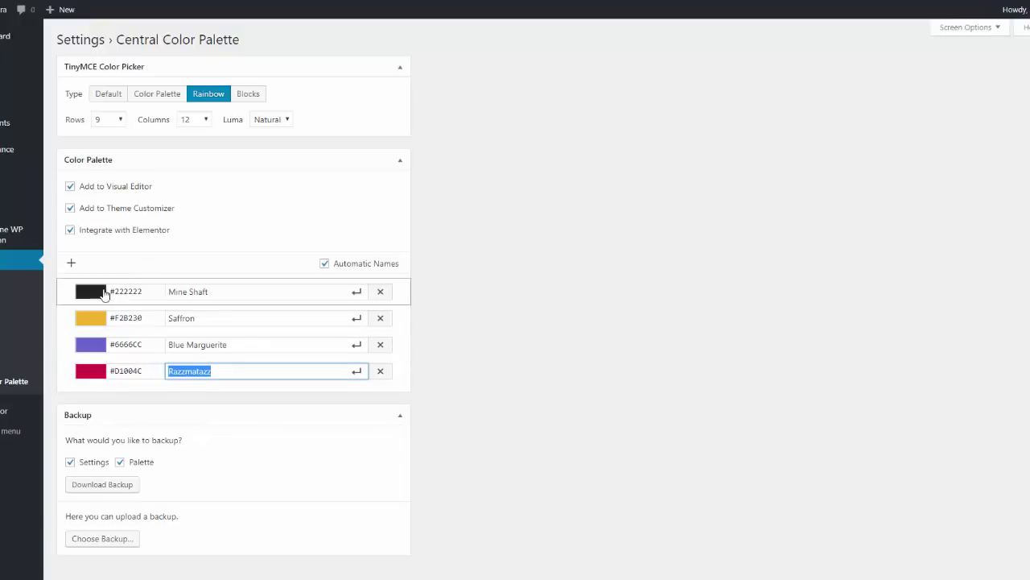
click(71, 263)
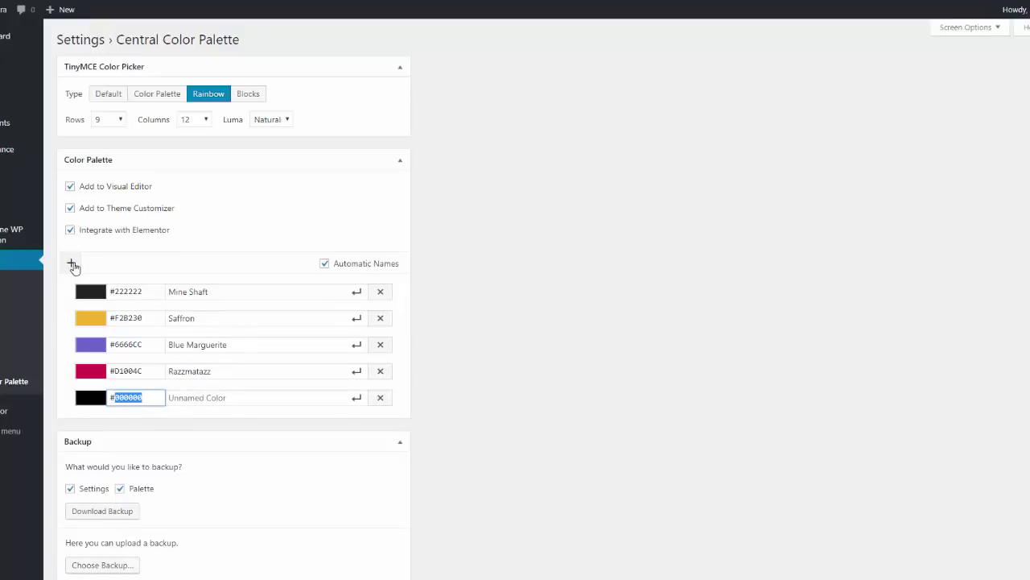
text(aaaaaa)
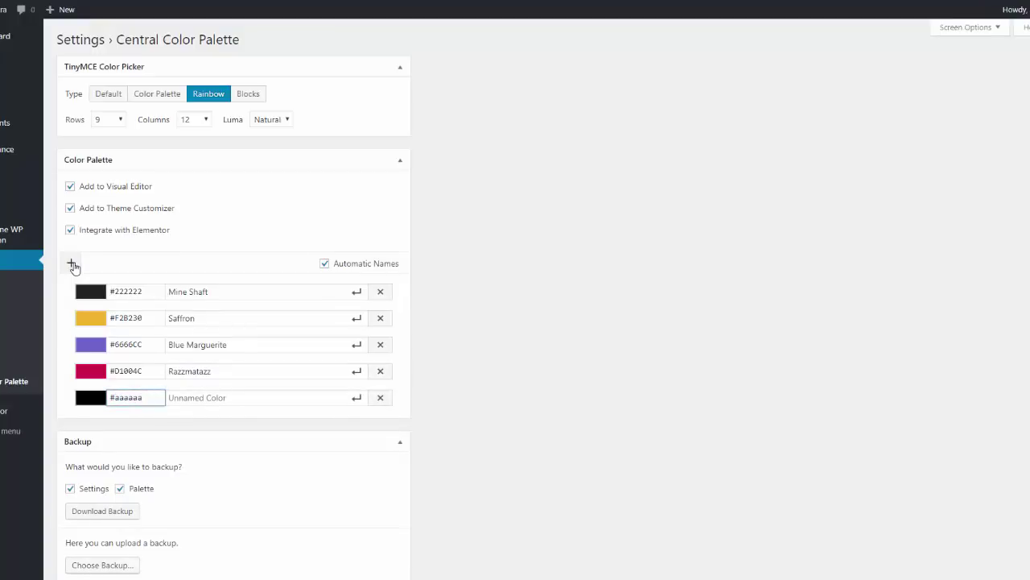
key(Tab)
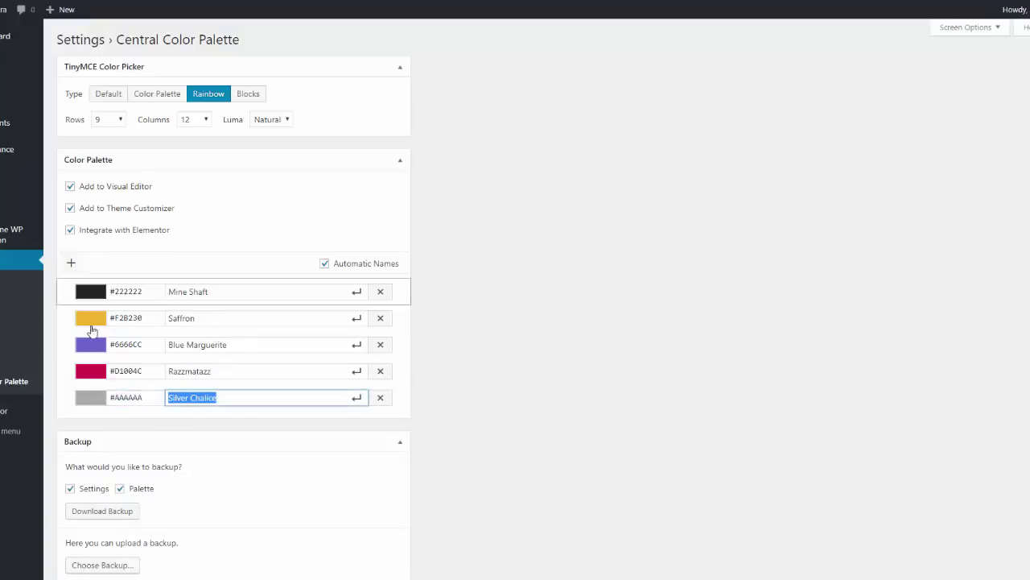
click(71, 263)
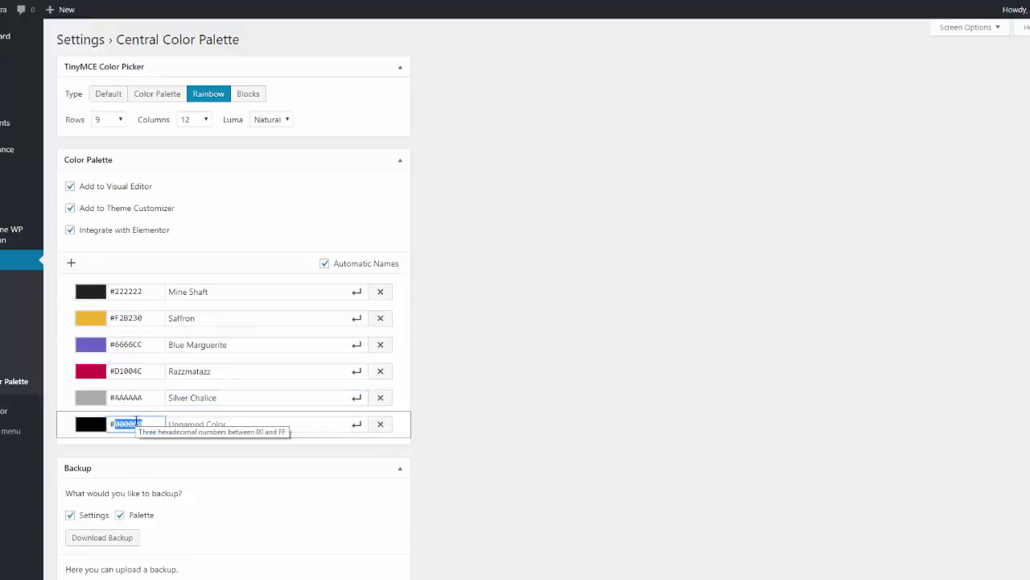
text(ffffff)
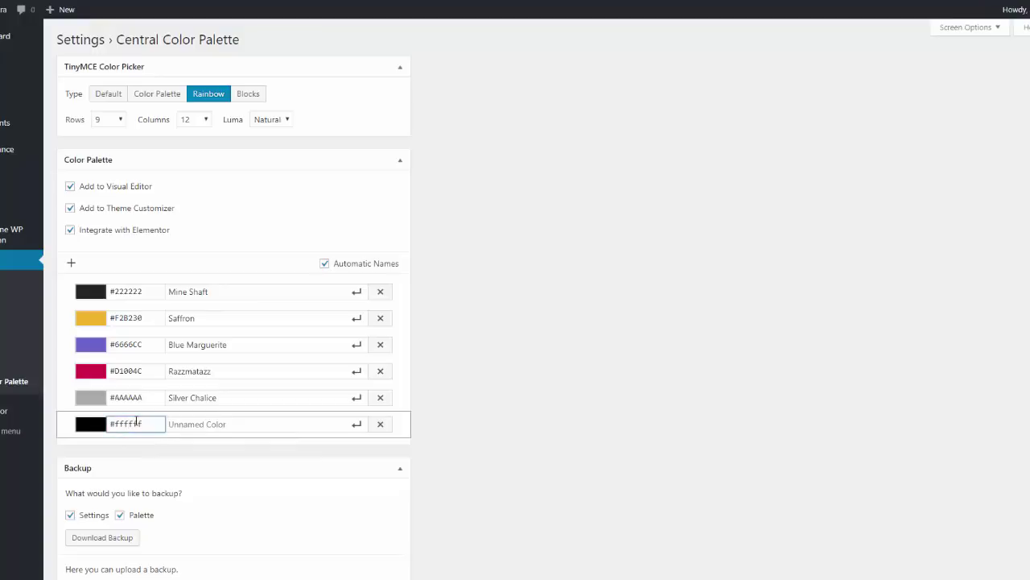
key(Tab)
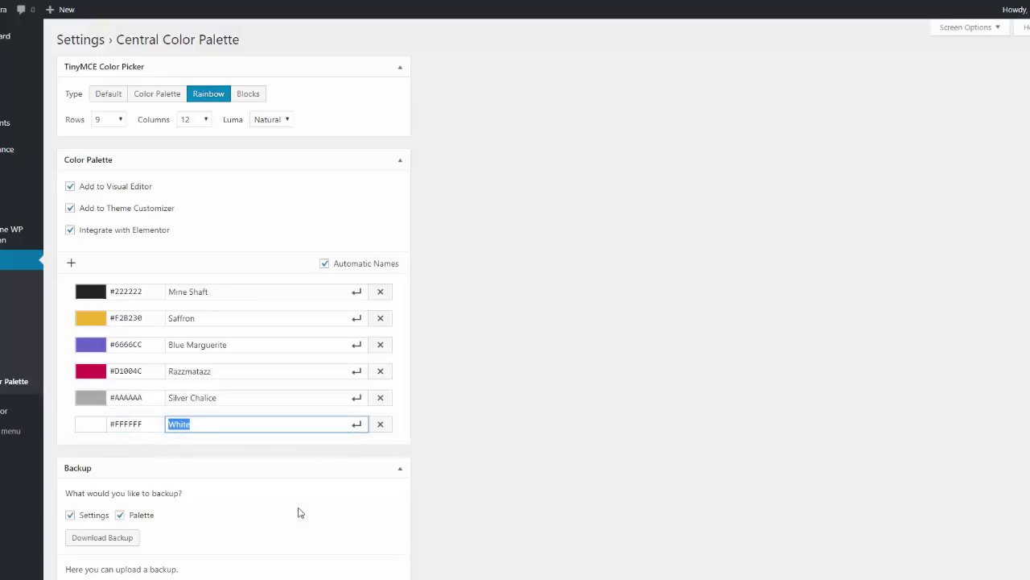
scroll(293, 495, down, 2)
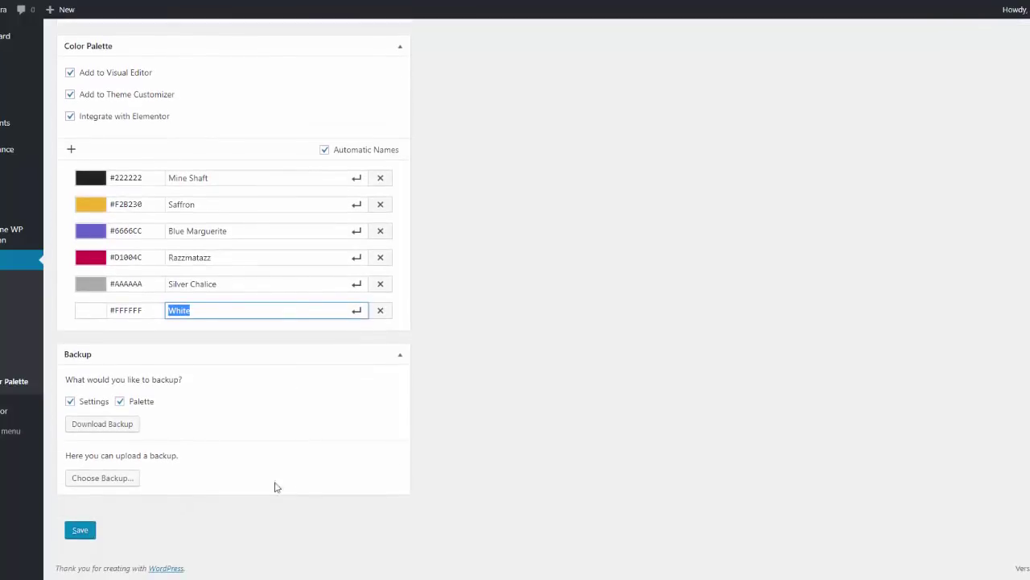
click(81, 530)
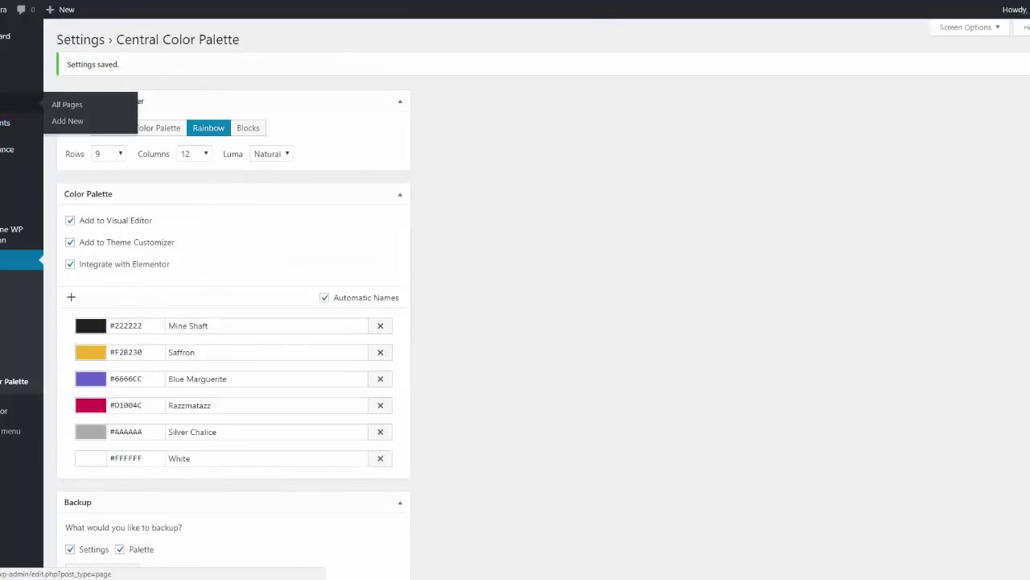
- Open the Sample Page for editing and dismiss the restore-backup notice
click(12, 103)
click(92, 127)
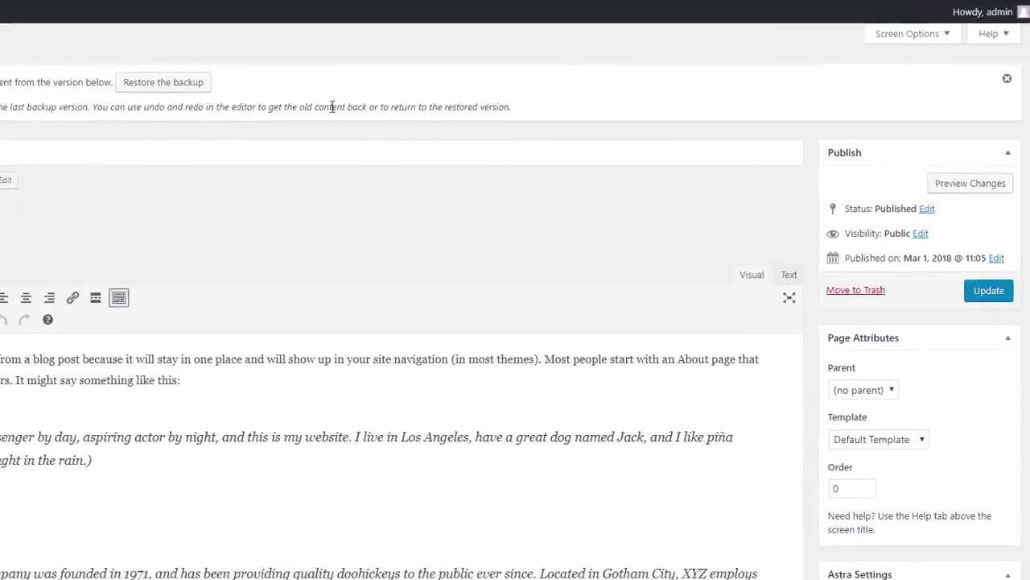
click(984, 87)
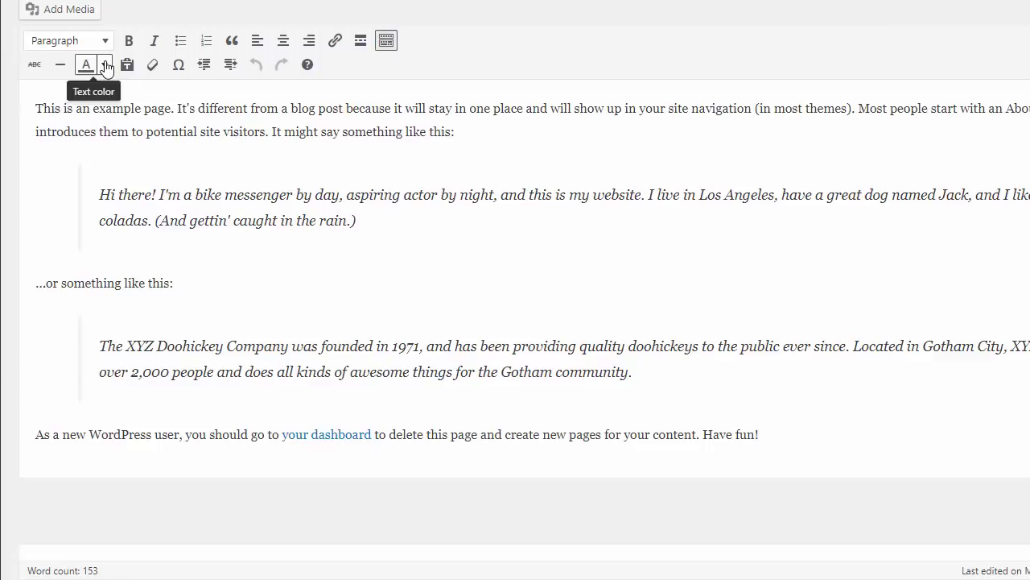
- Colour 'something' in the first paragraph with the purple-blue palette swatch
click(106, 65)
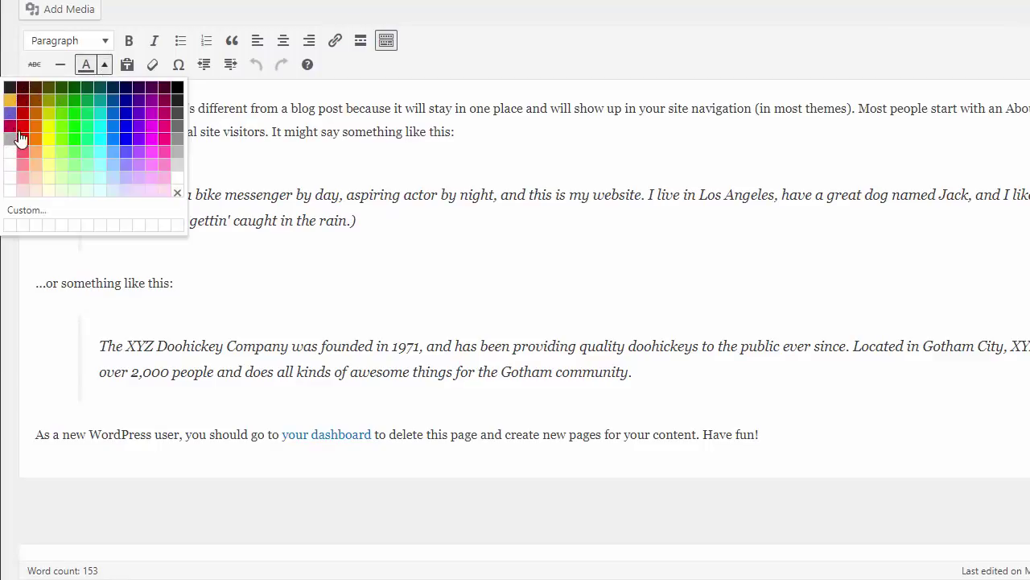
double_click(349, 133)
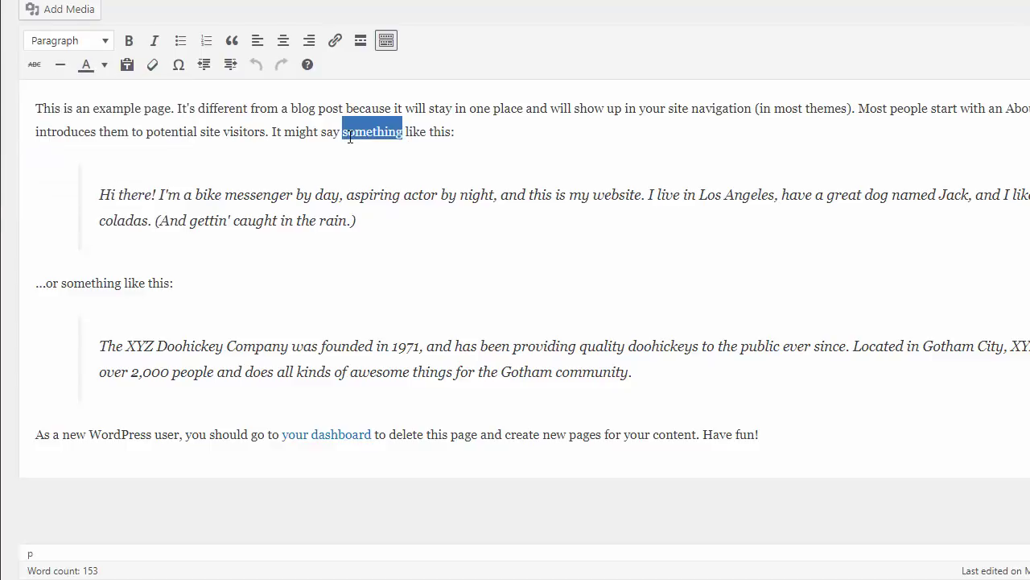
click(105, 65)
click(10, 114)
click(296, 164)
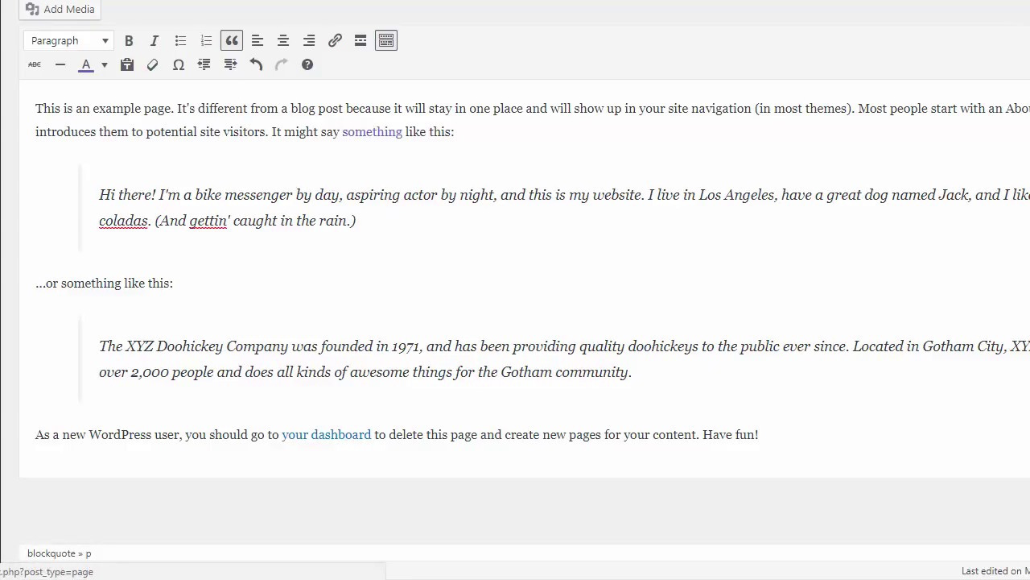
- In the Customizer, open the first base colour's picker under Colors & Background > Base Colors
mouse_move(0, 48)
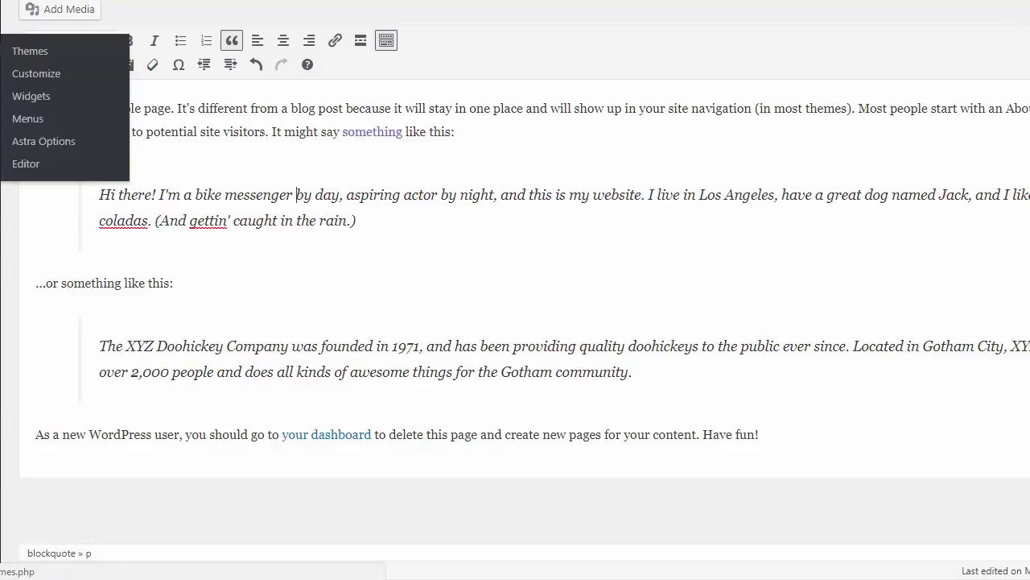
click(52, 73)
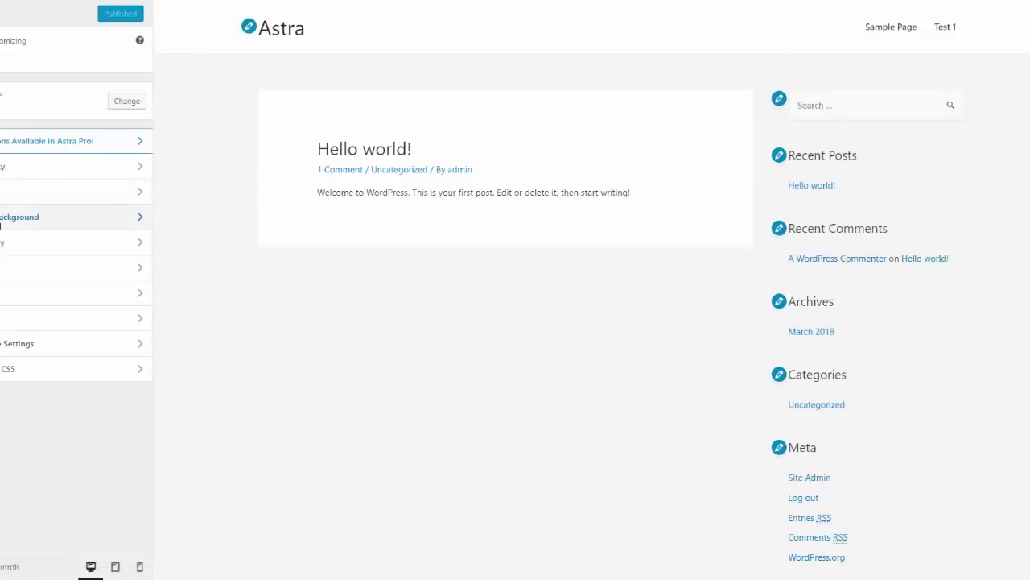
click(1, 219)
click(9, 96)
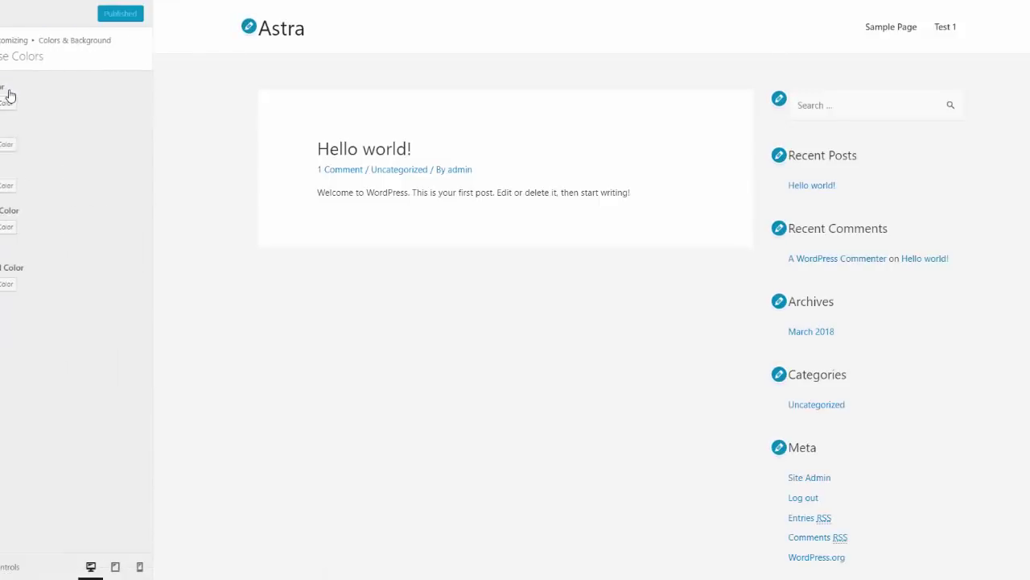
click(5, 103)
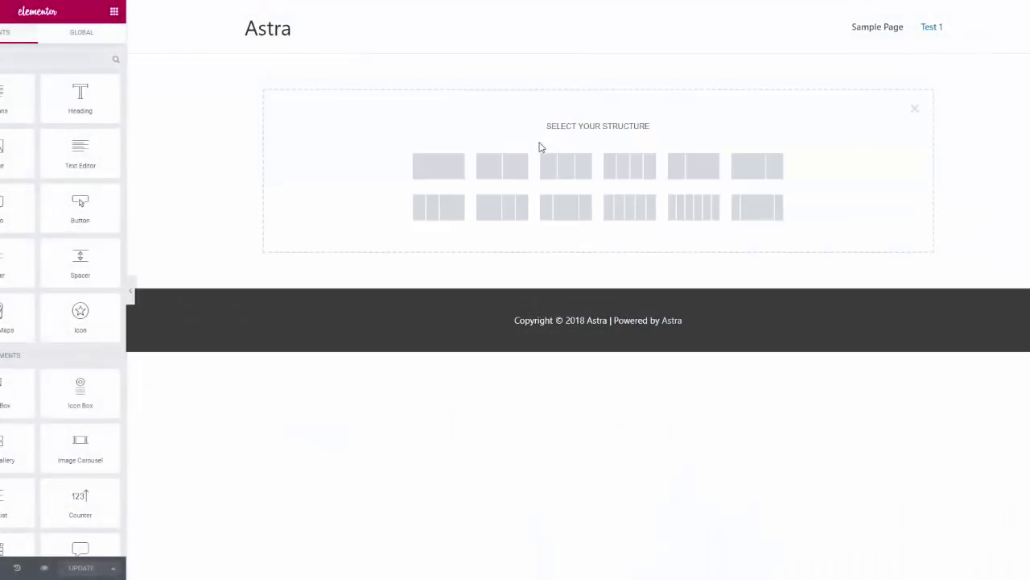
- Add a one-column section, view brand swatches in its Classic background picker, then exit to dashboard
click(465, 166)
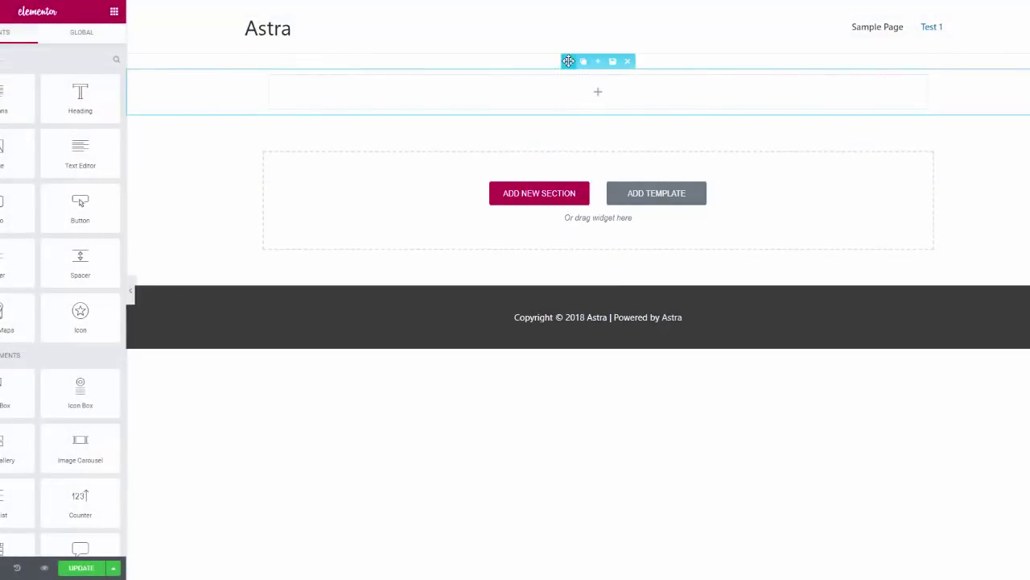
click(568, 61)
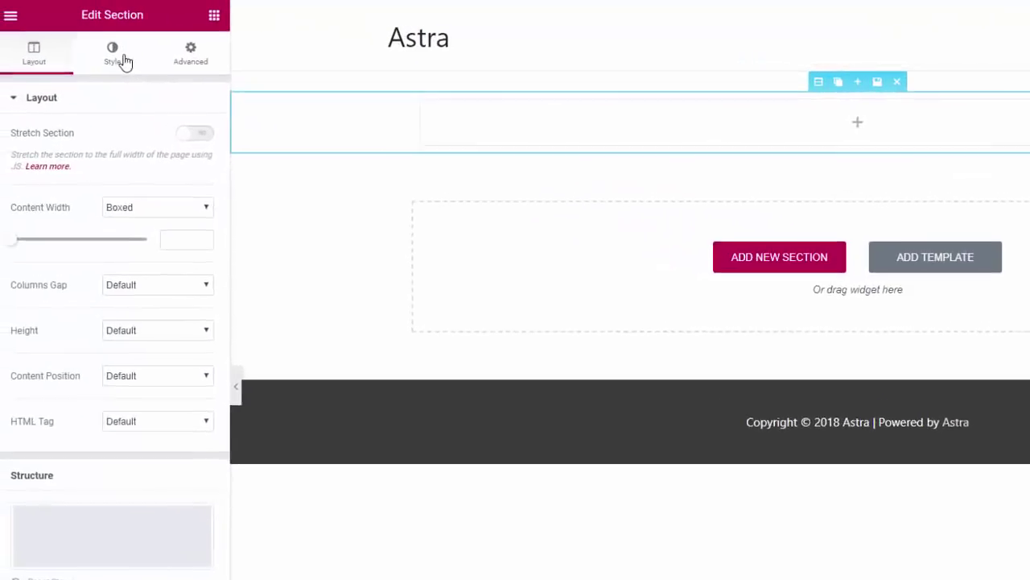
click(39, 42)
click(126, 191)
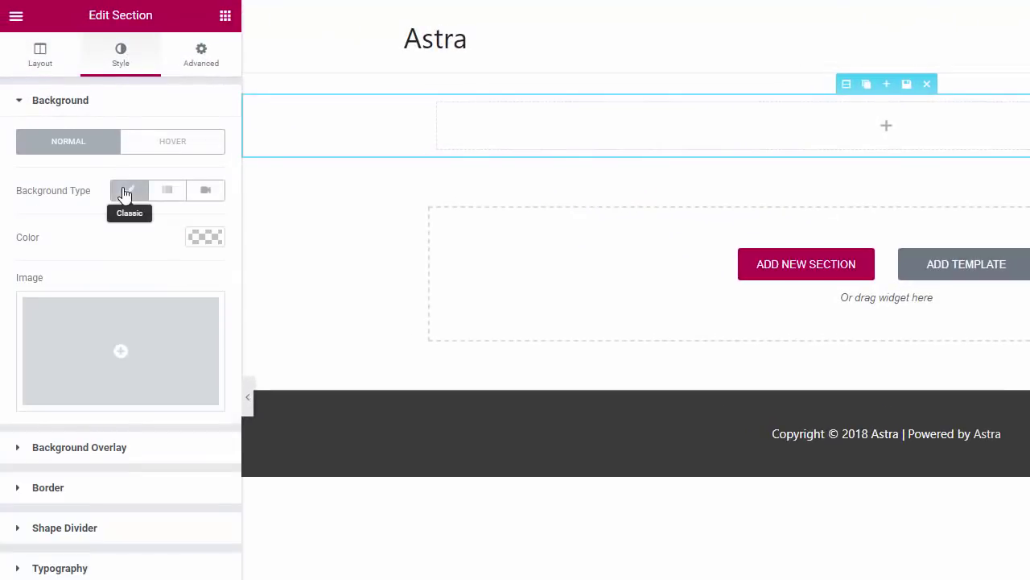
click(211, 240)
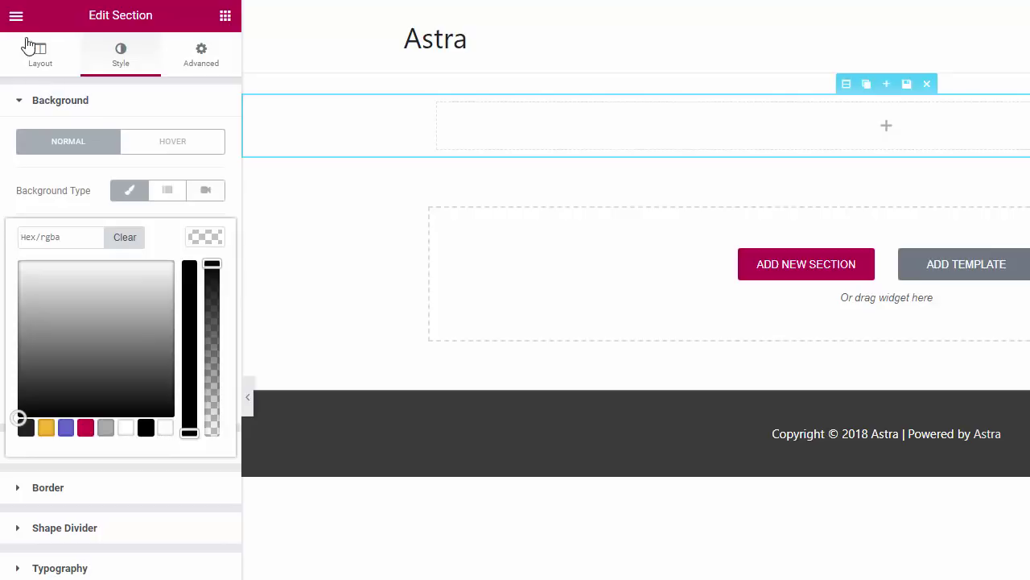
click(16, 15)
click(64, 317)
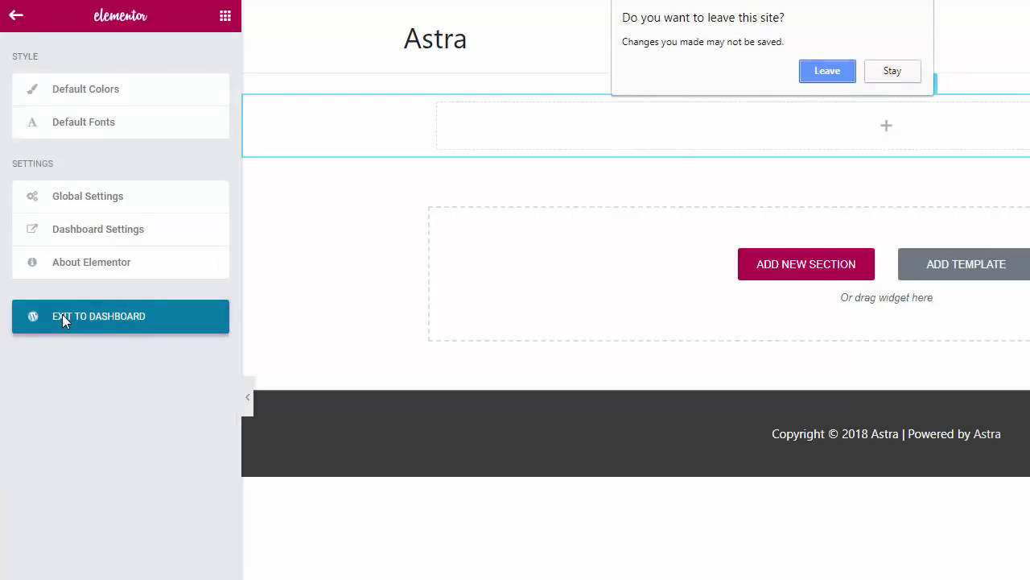
- Leave Elementor and review the six saved colours on Settings > Central Color Palette
click(567, 54)
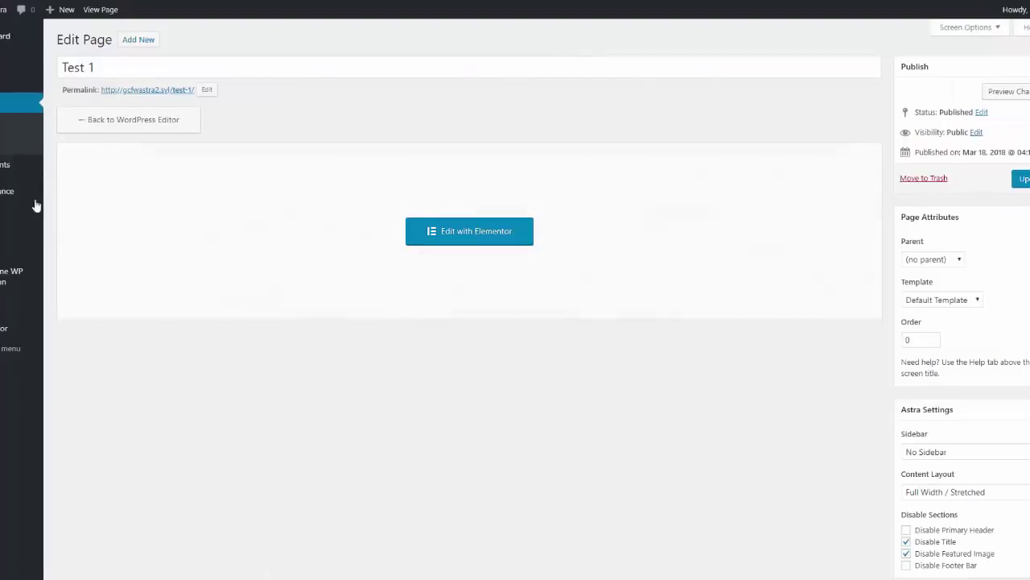
mouse_move(5, 306)
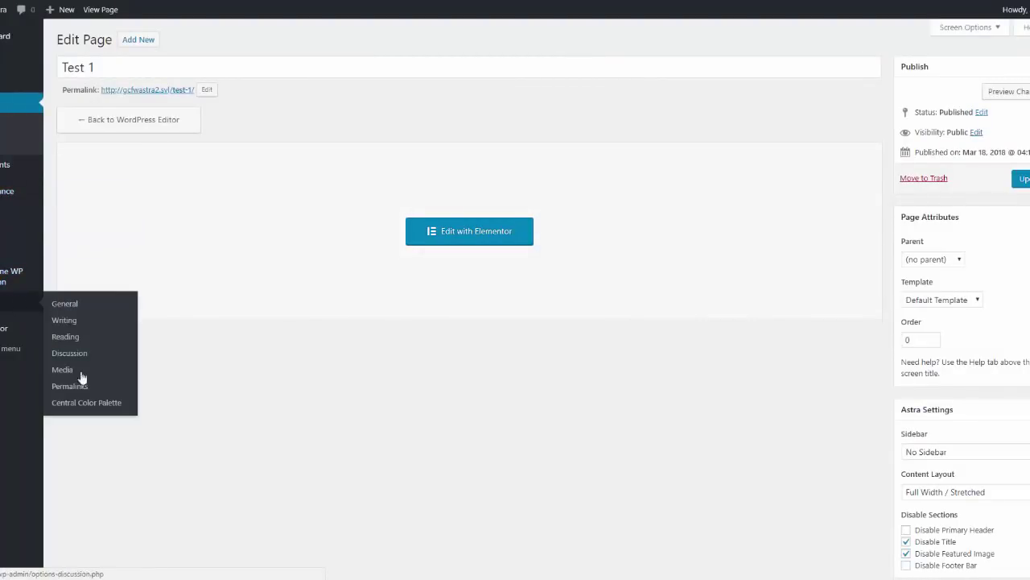
click(91, 401)
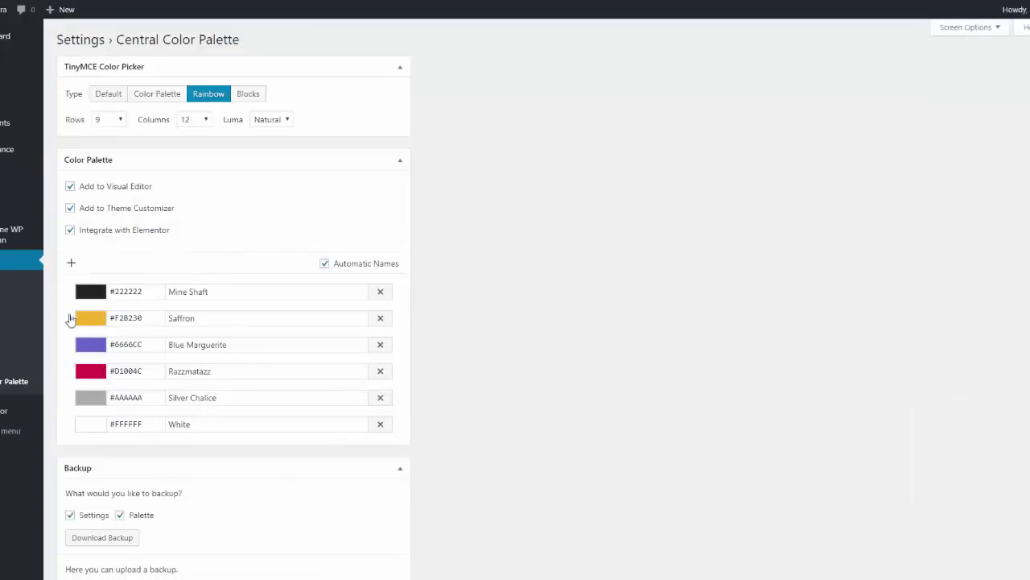
scroll(448, 416, down, 2)
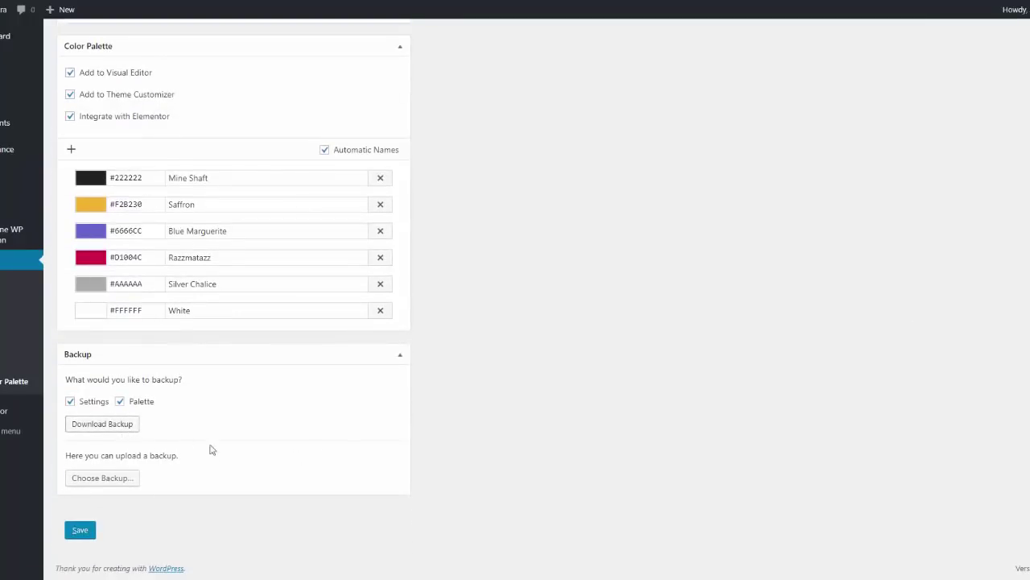
scroll(444, 414, up, 2)
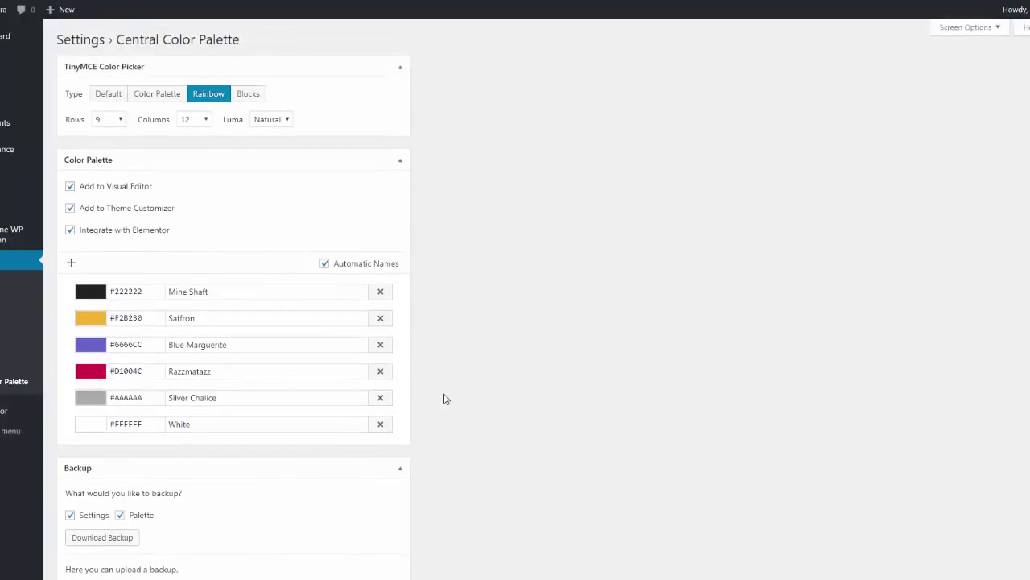